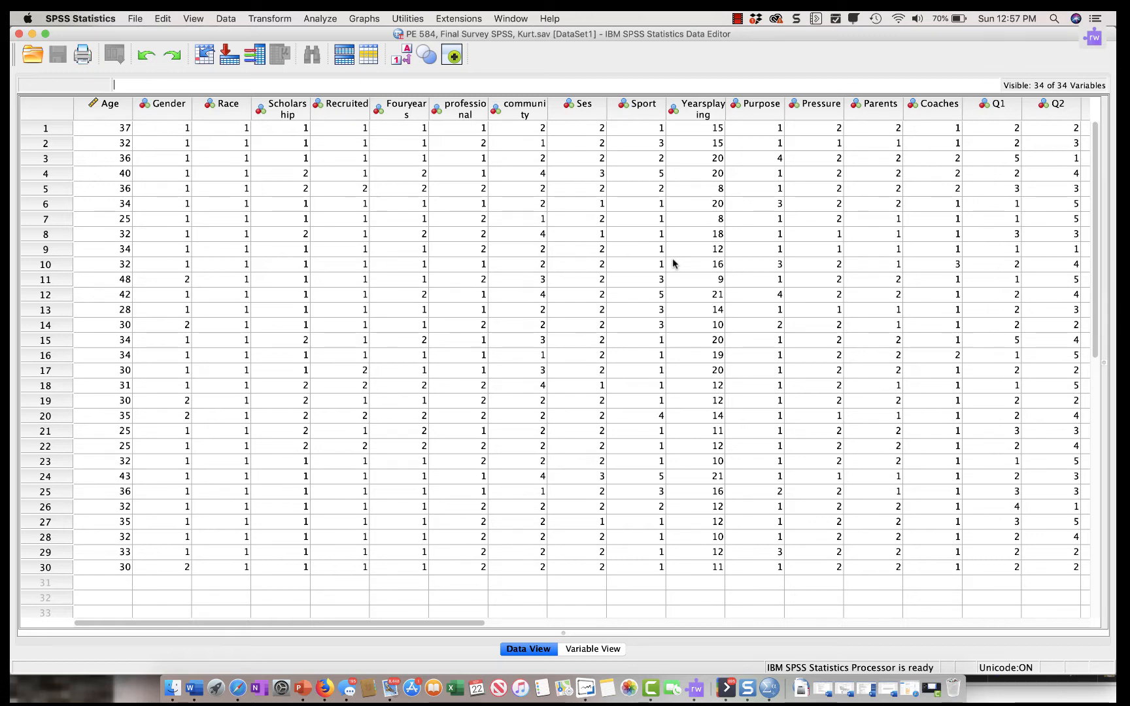
- Show the text value labels in place of the numeric codes in the data sheet and switch back to the codes
left_click(531, 651)
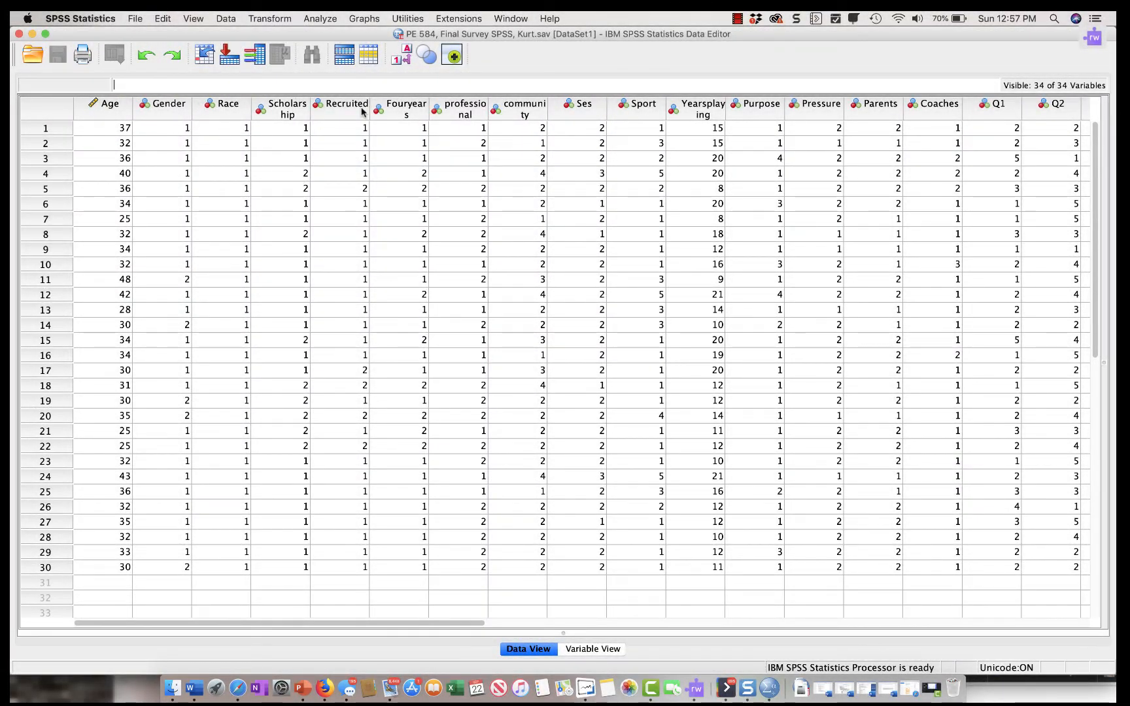
left_click(408, 59)
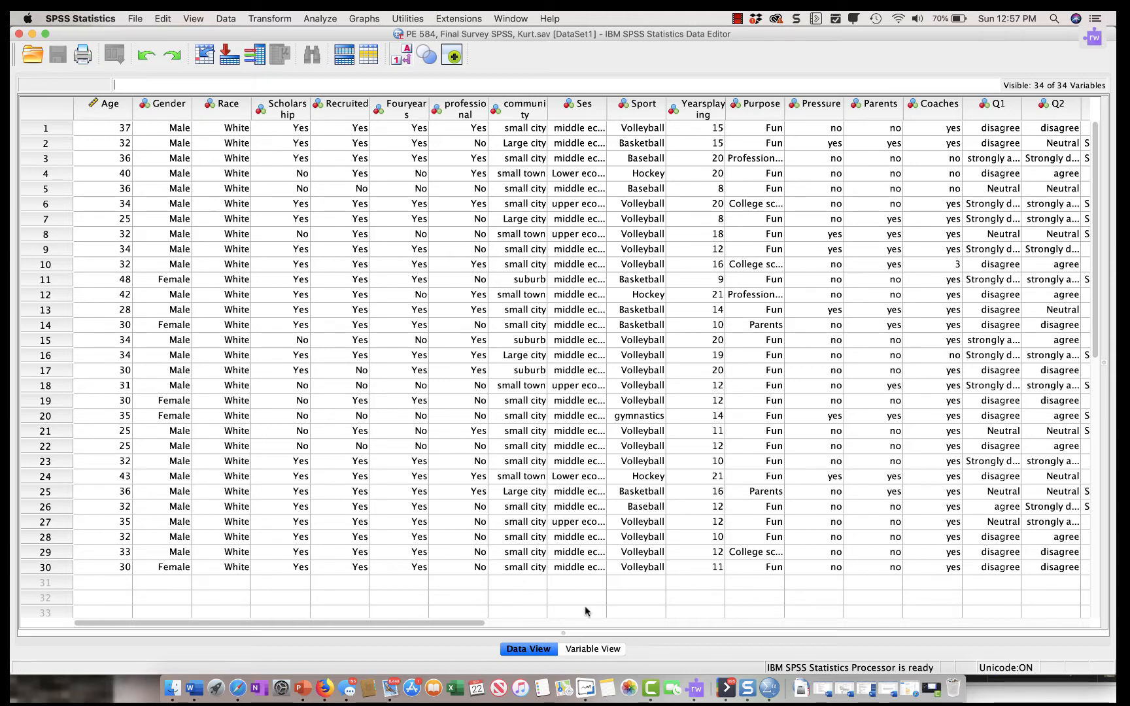
left_click(401, 58)
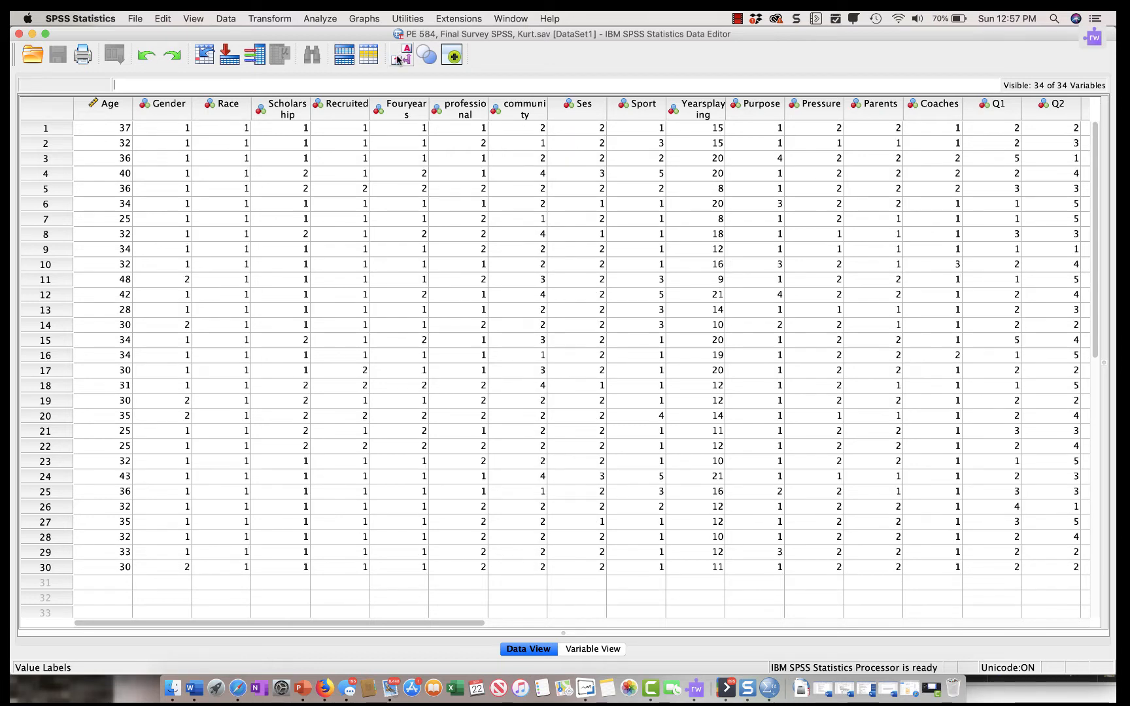
- Check the value labels defined for the Gender variable in the variable definitions and close them without changes
left_click(595, 648)
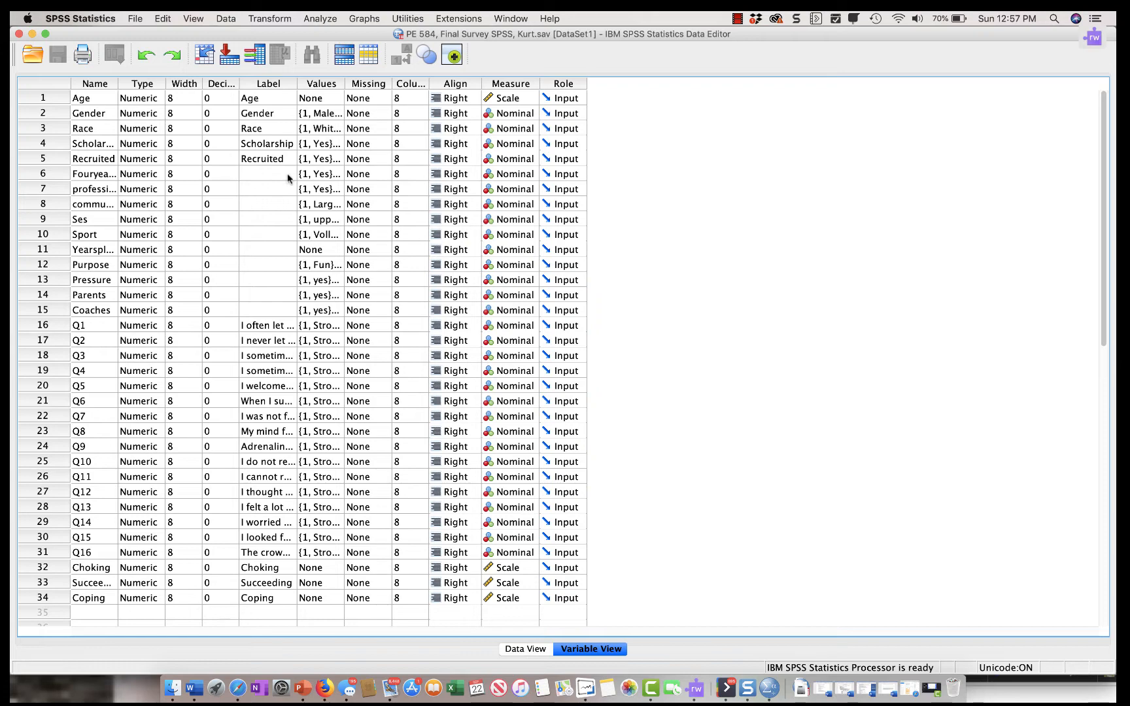
left_click(320, 116)
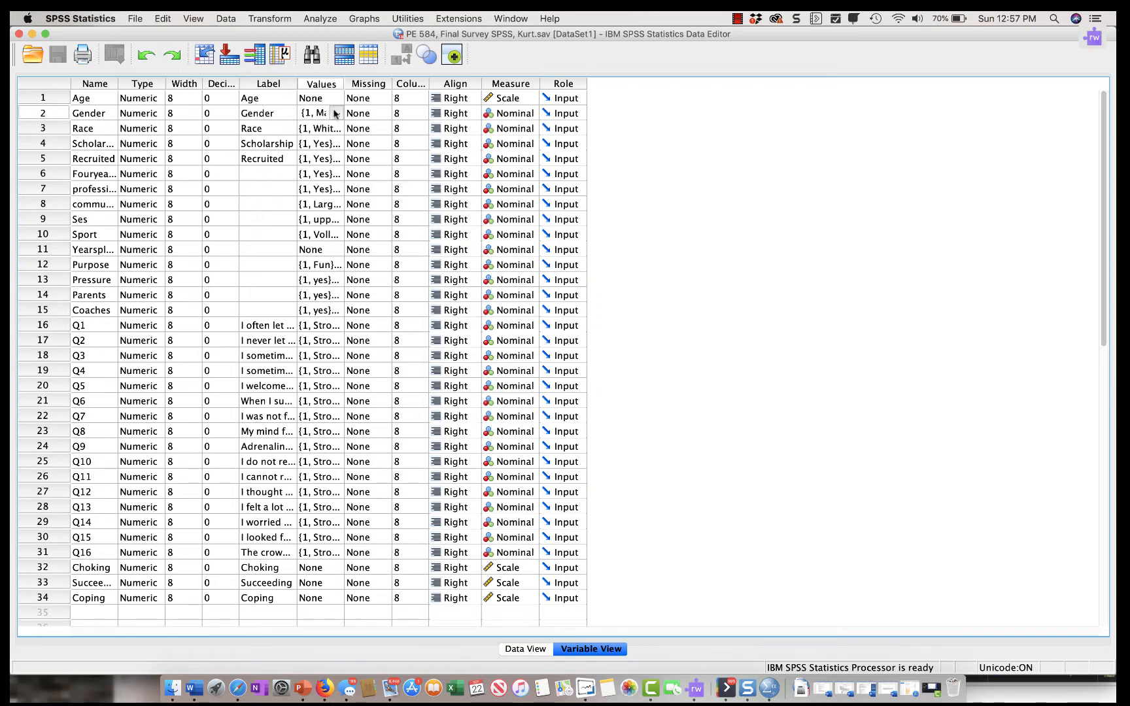
left_click(335, 113)
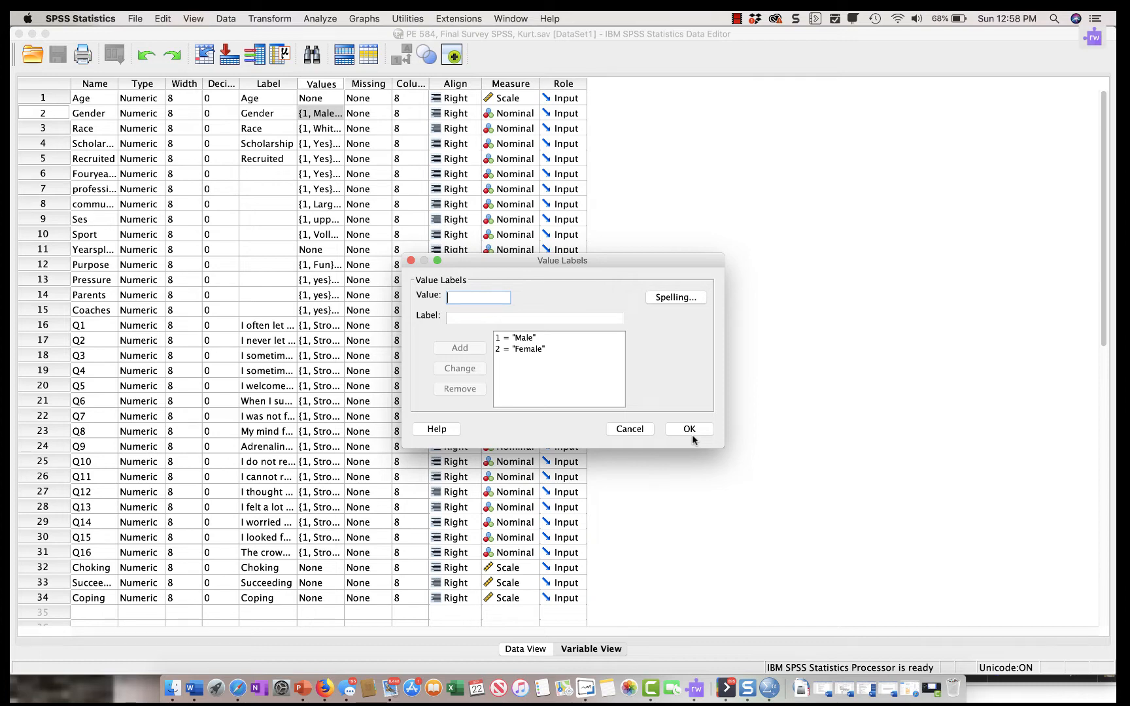
left_click(634, 430)
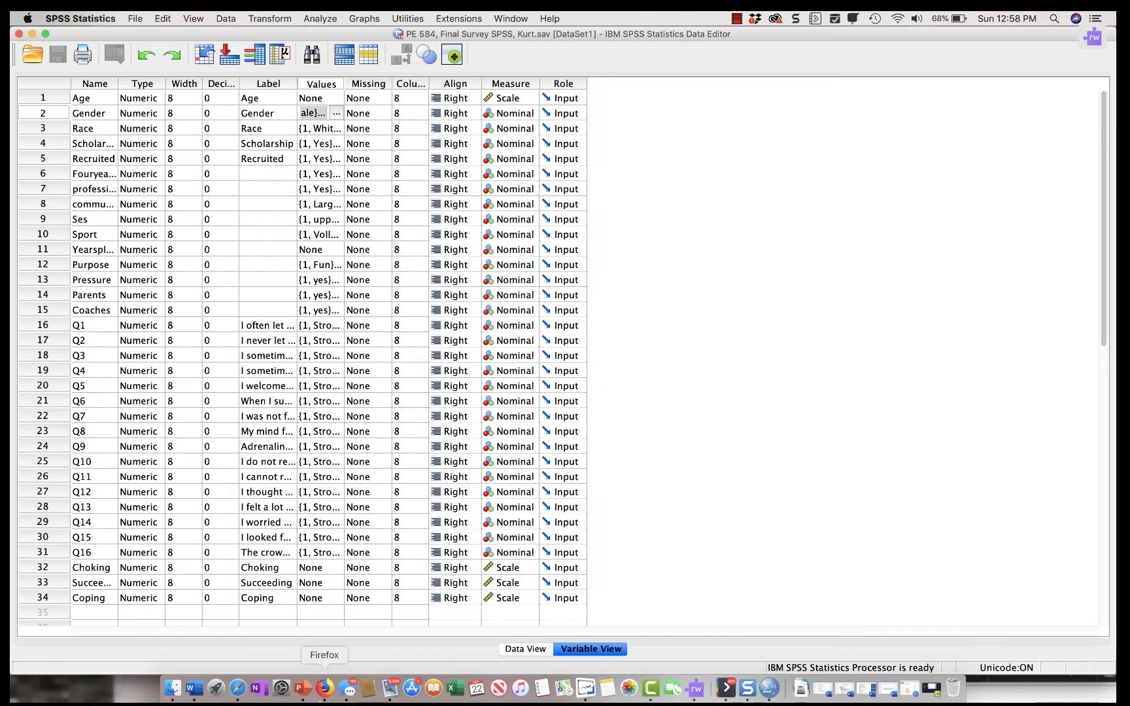
- Compare the coded data with the variable definitions, checking the Age values setting and the Gender value labels again
left_click(523, 650)
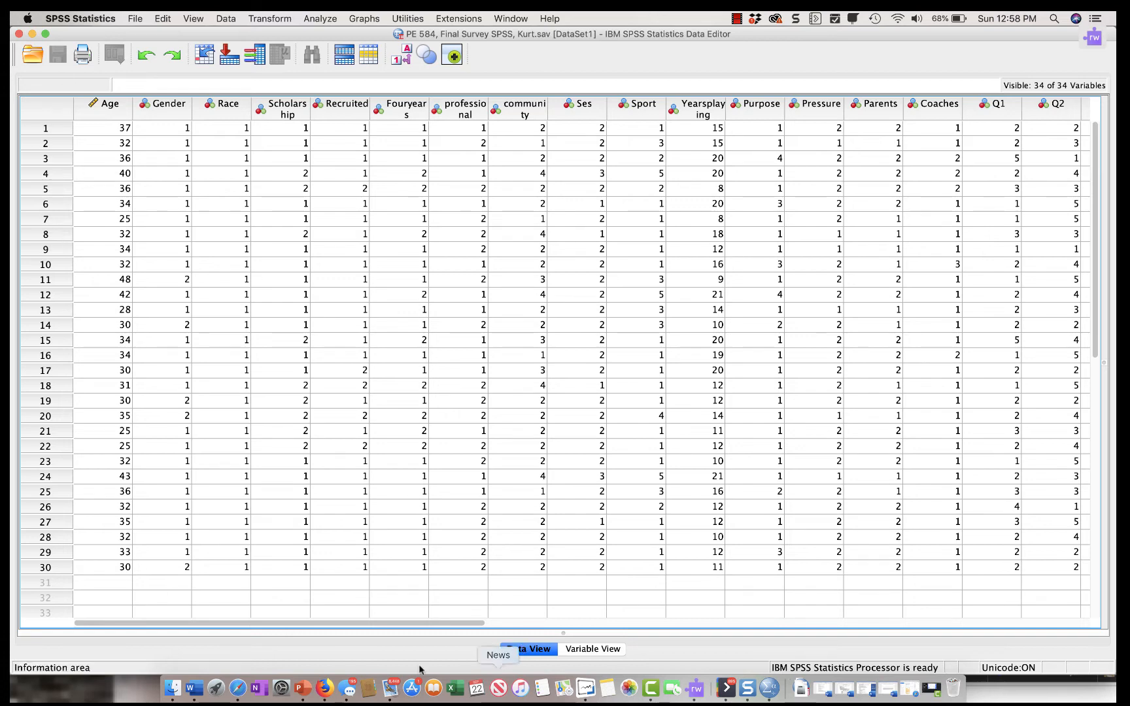
left_click(598, 652)
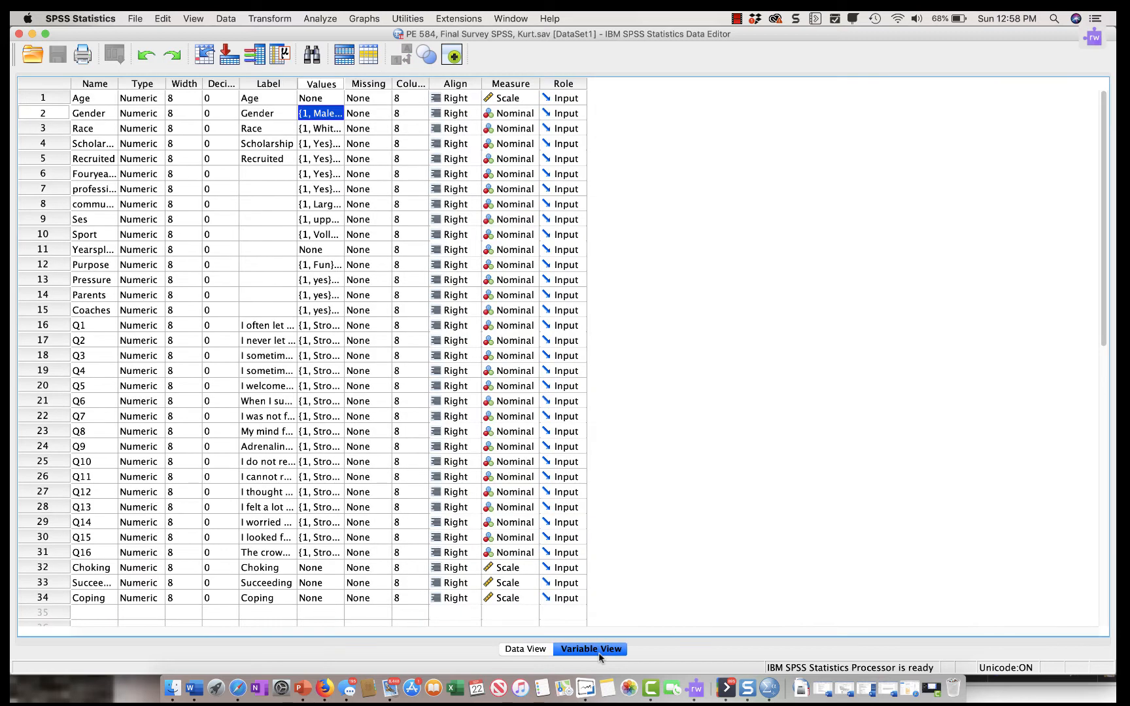
left_click(325, 100)
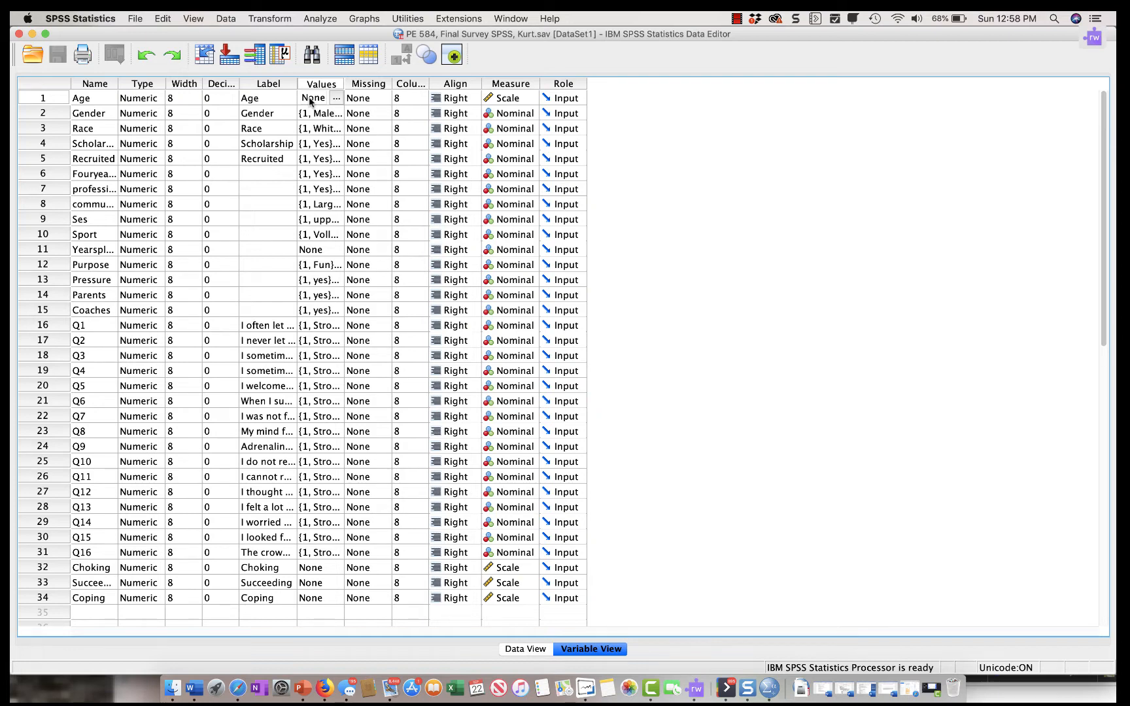
left_click(316, 113)
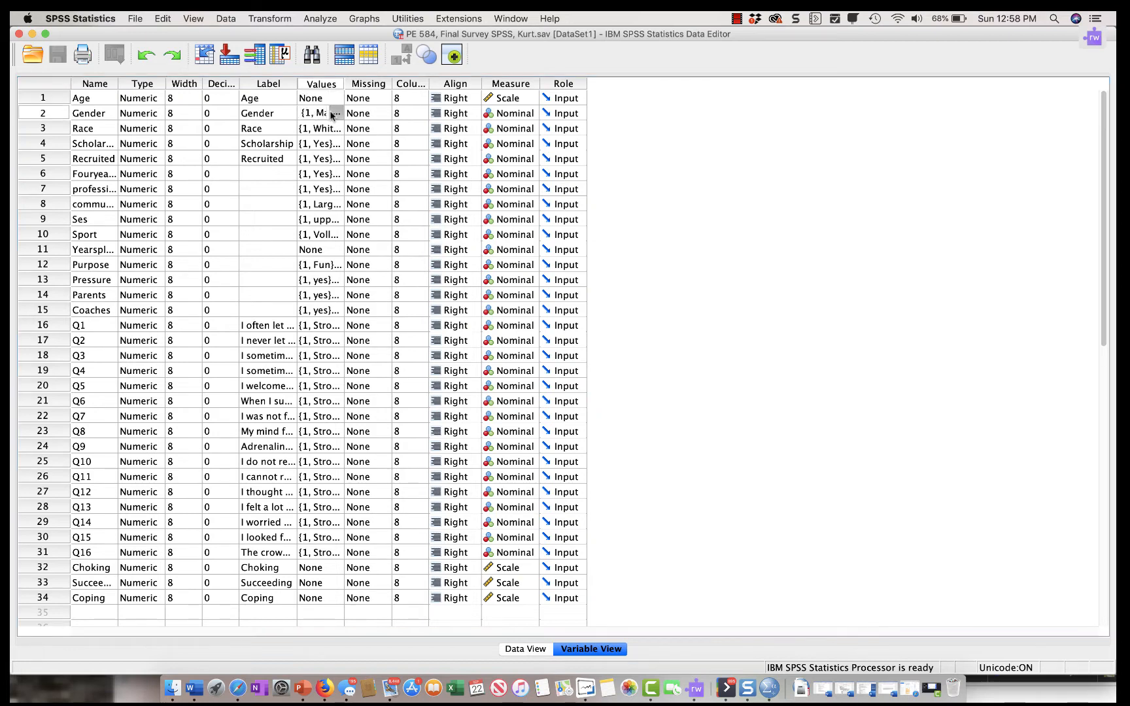
left_click(333, 113)
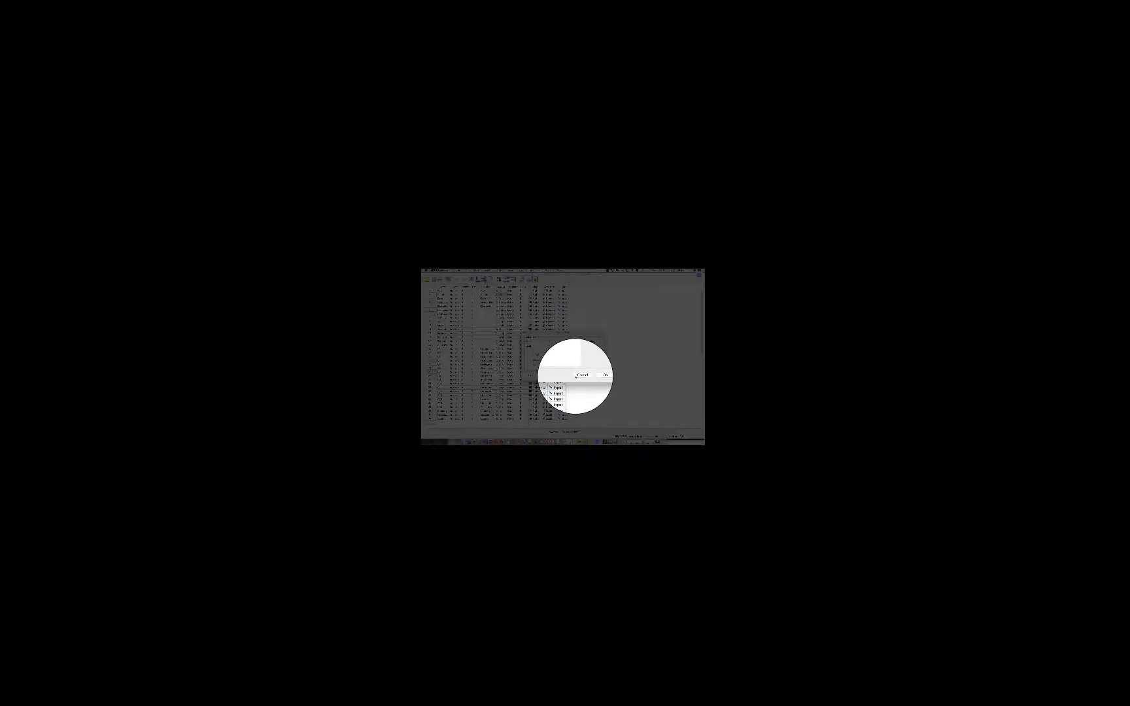
left_click(622, 429)
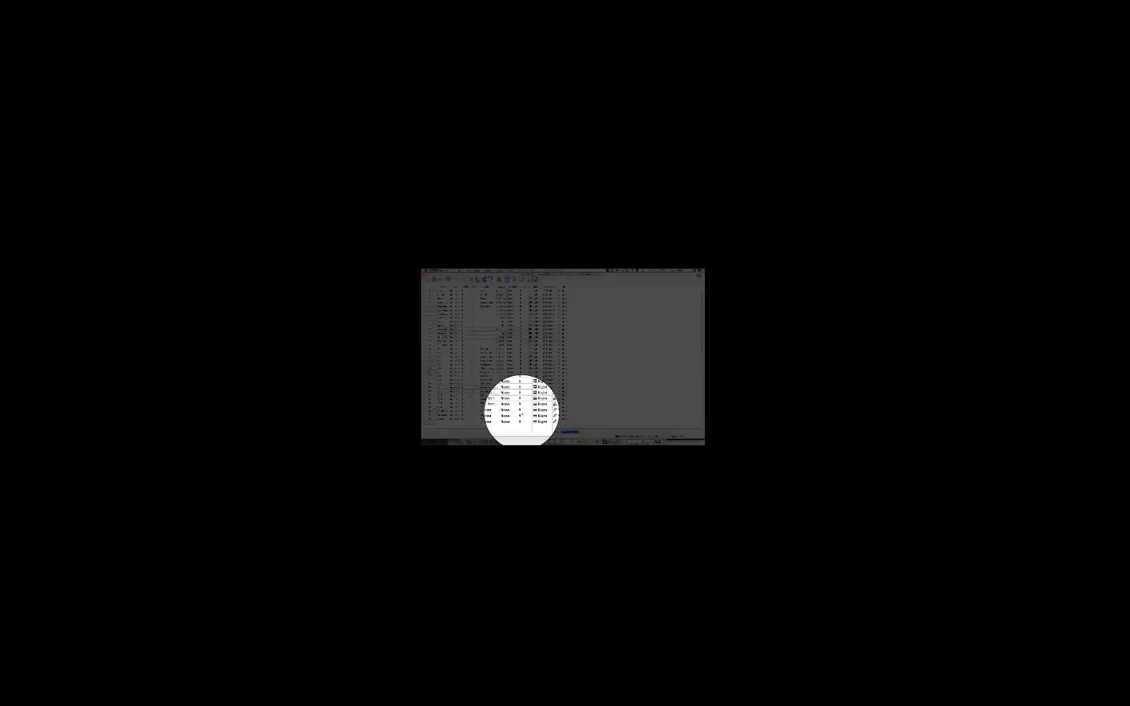
- Run a Descriptives analysis on the Age and Yearsplaying variables from the data sheet
left_click(553, 432)
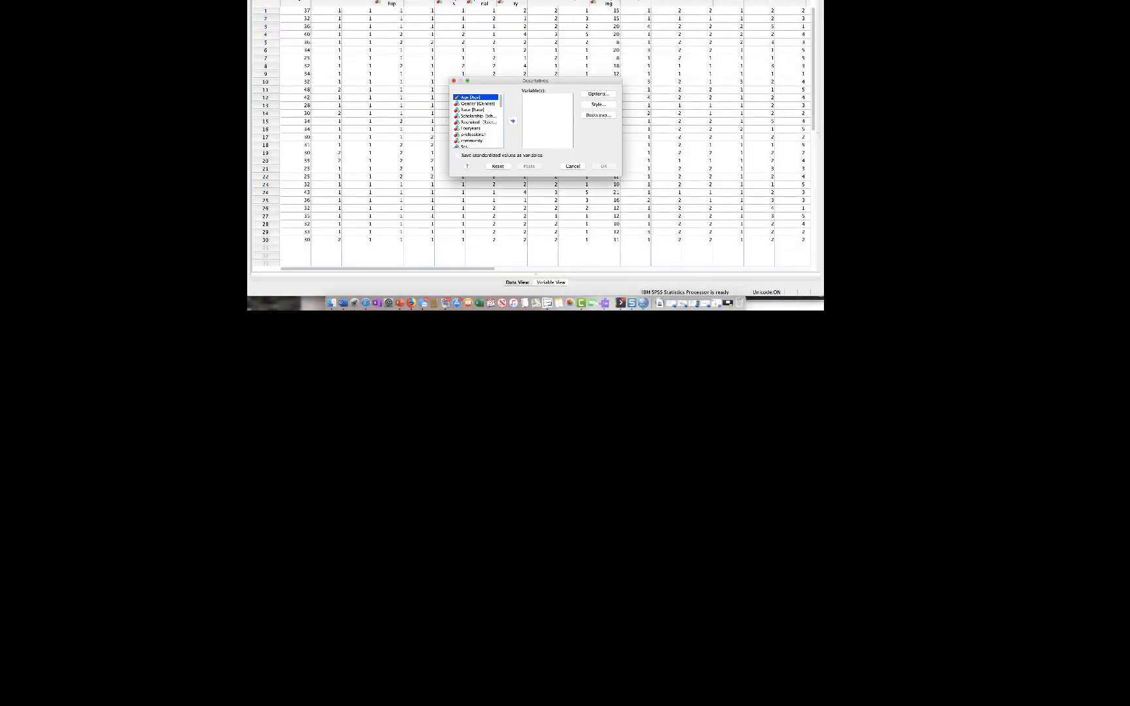
left_click(467, 81)
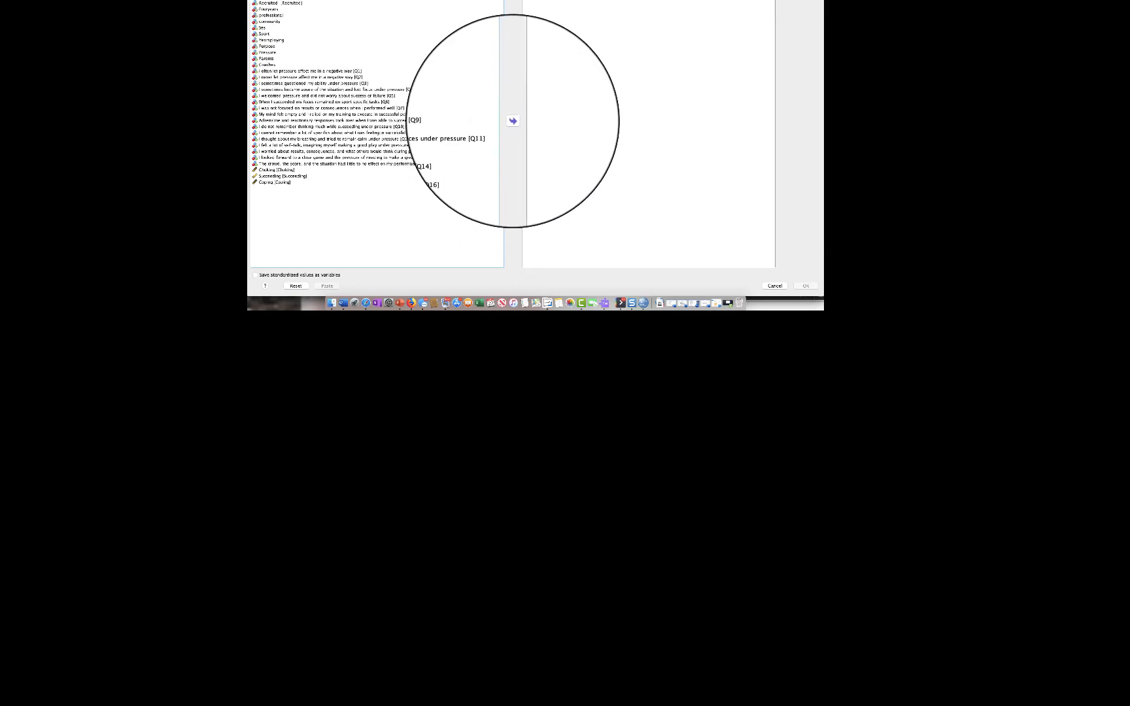
left_click(512, 121)
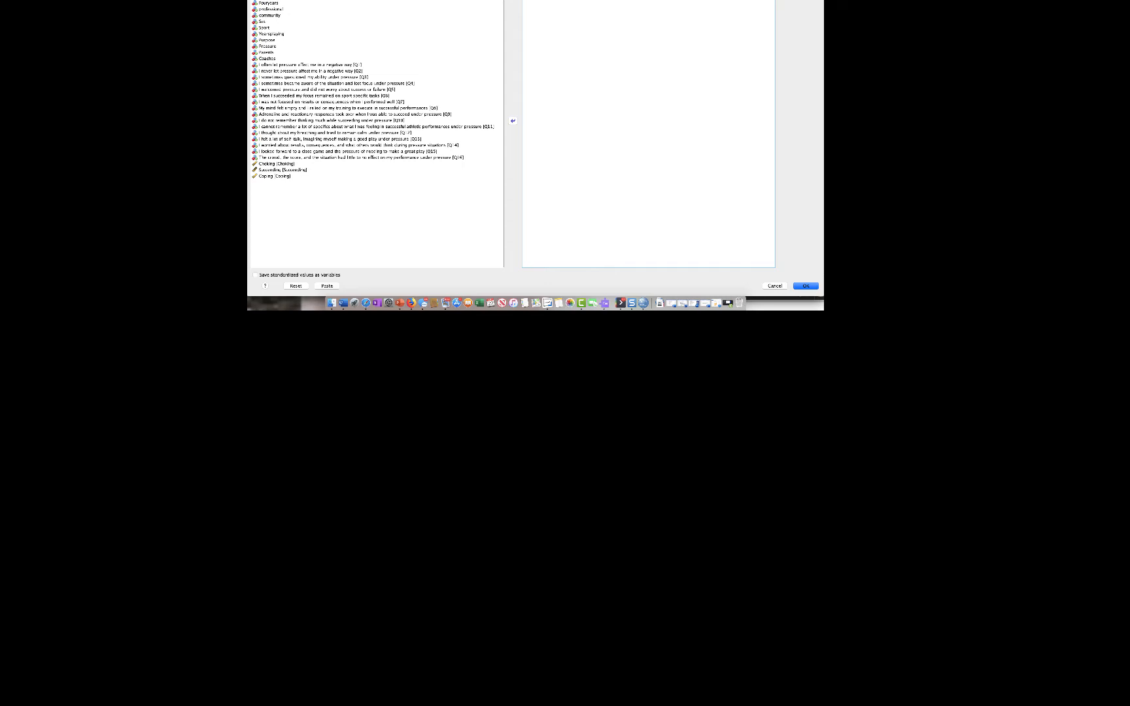
left_click(272, 34)
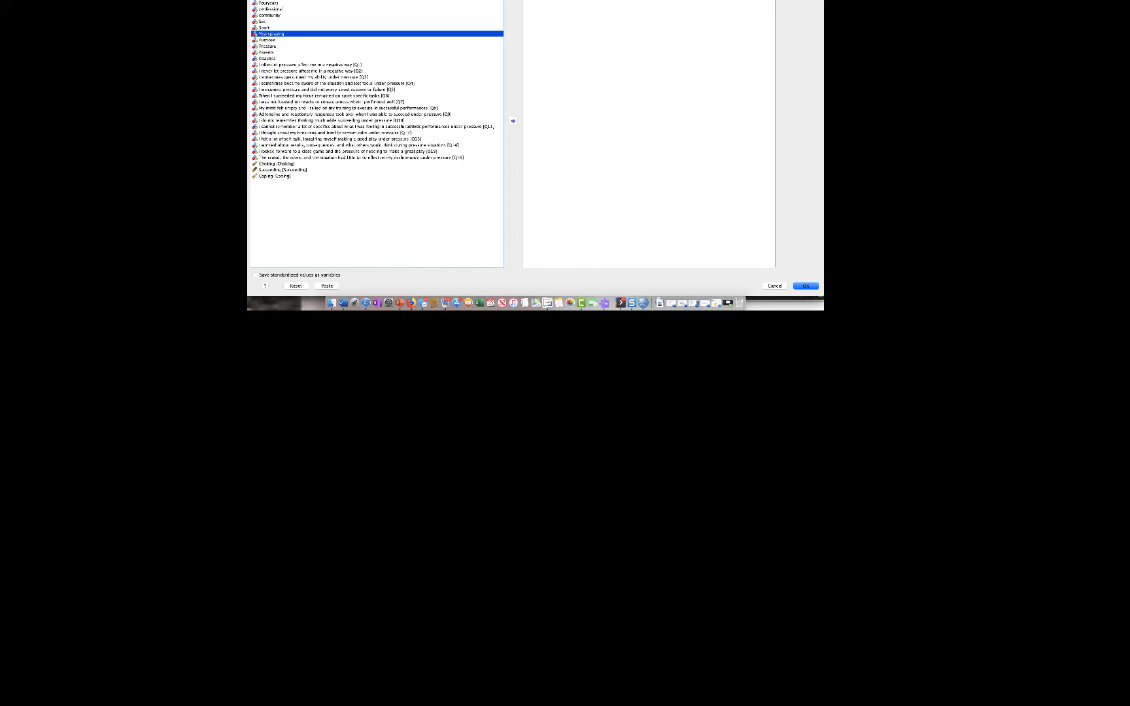
left_click(513, 121)
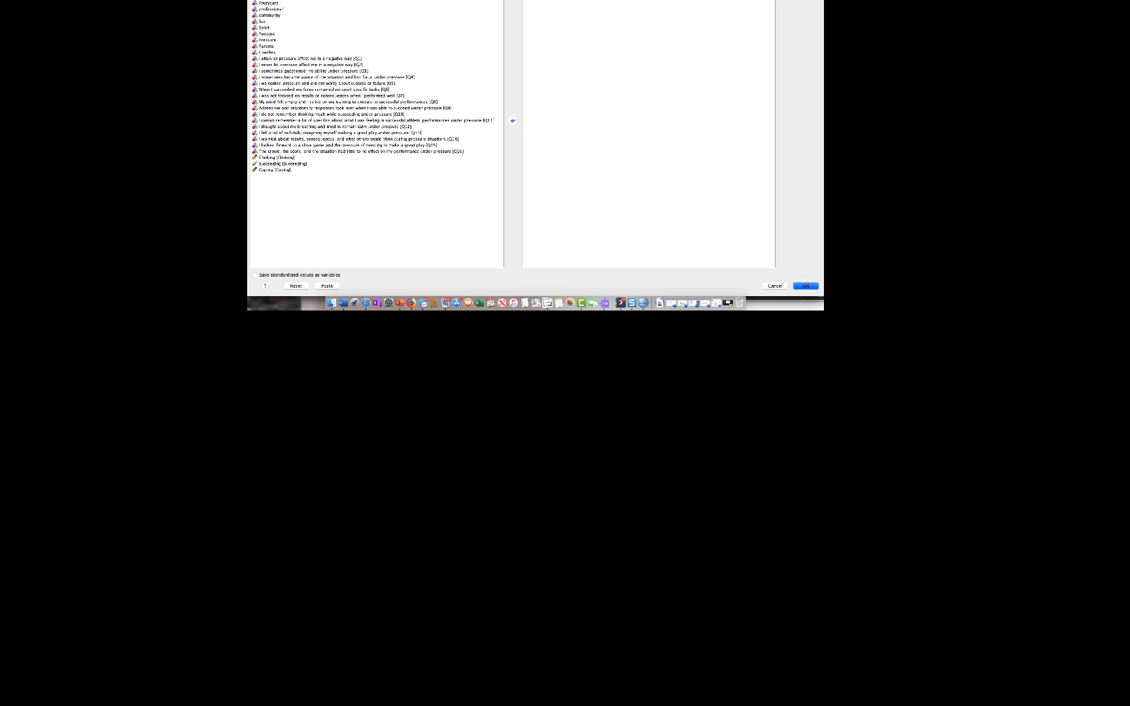
left_click(805, 286)
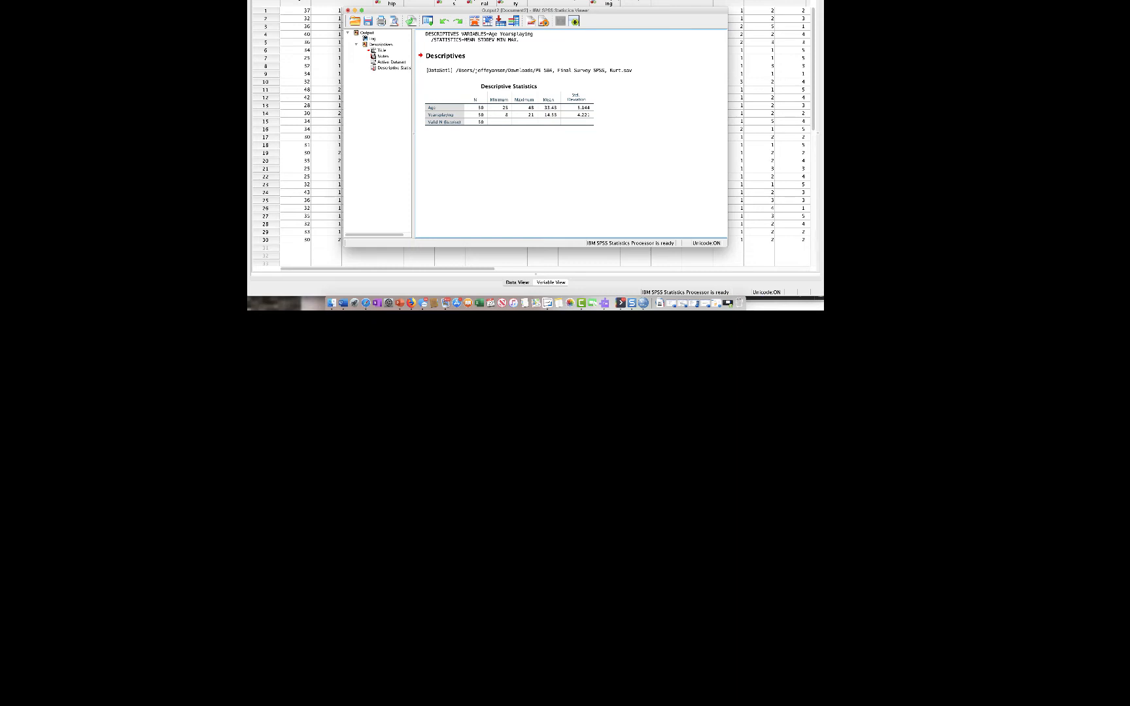
- Start a Frequencies analysis and add Gender and Race to its variables
left_click(450, 0)
mouse_move(460, 0)
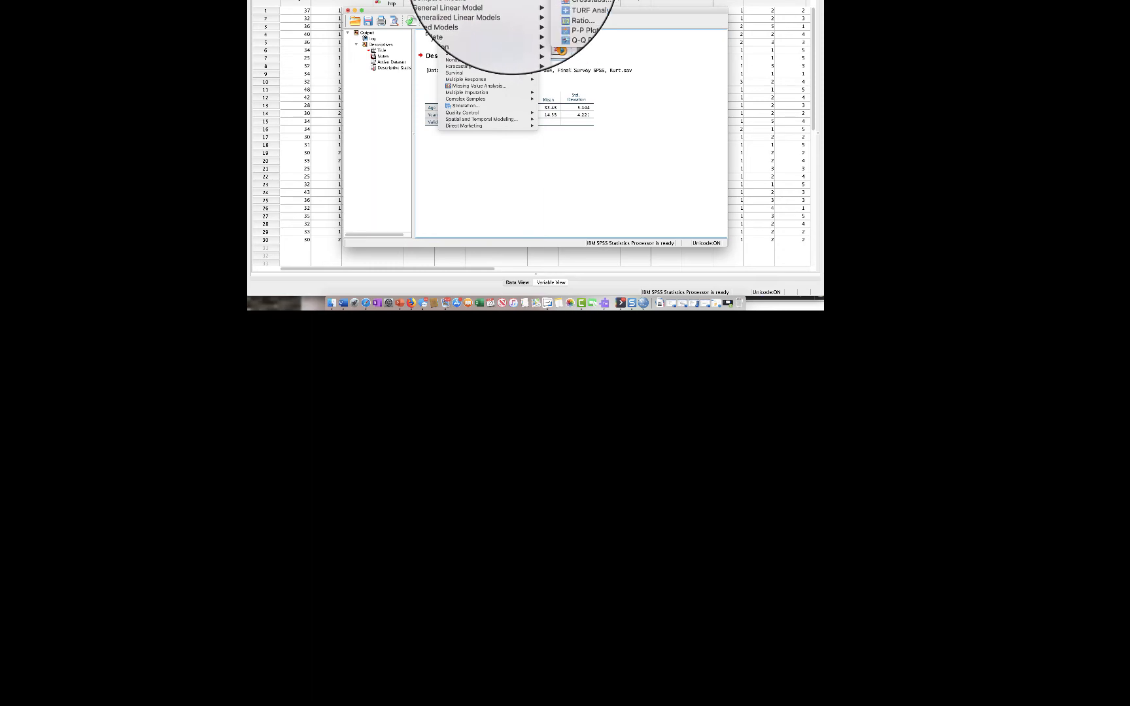
left_click(566, 0)
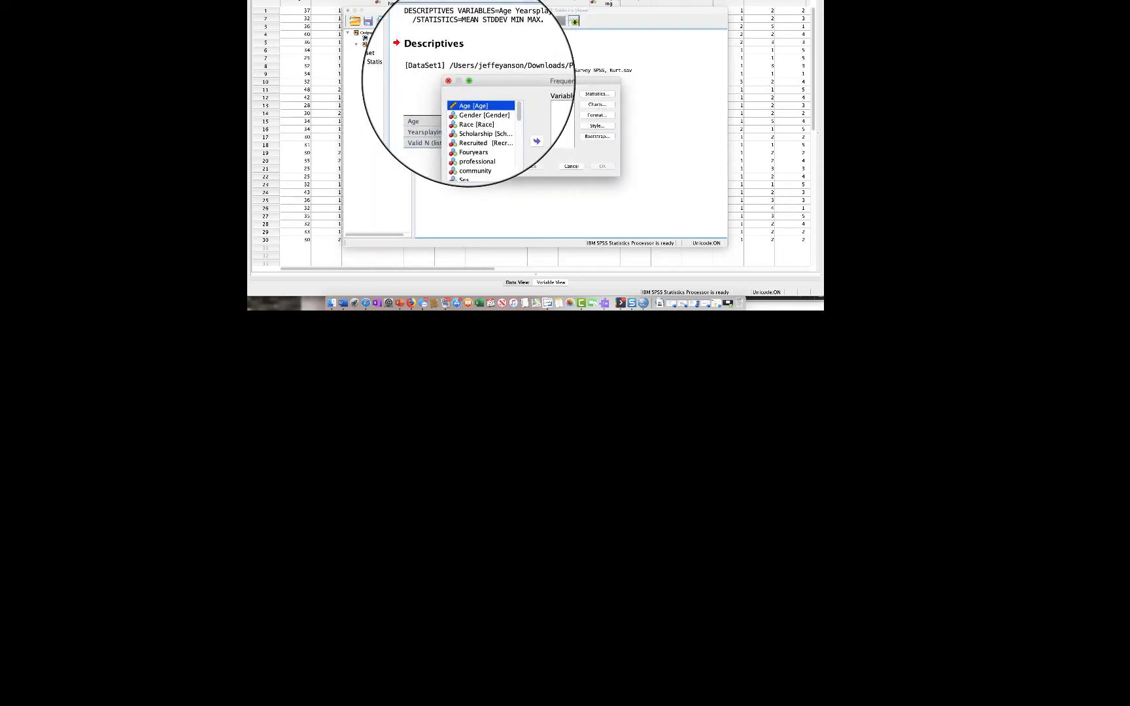
left_click(458, 79)
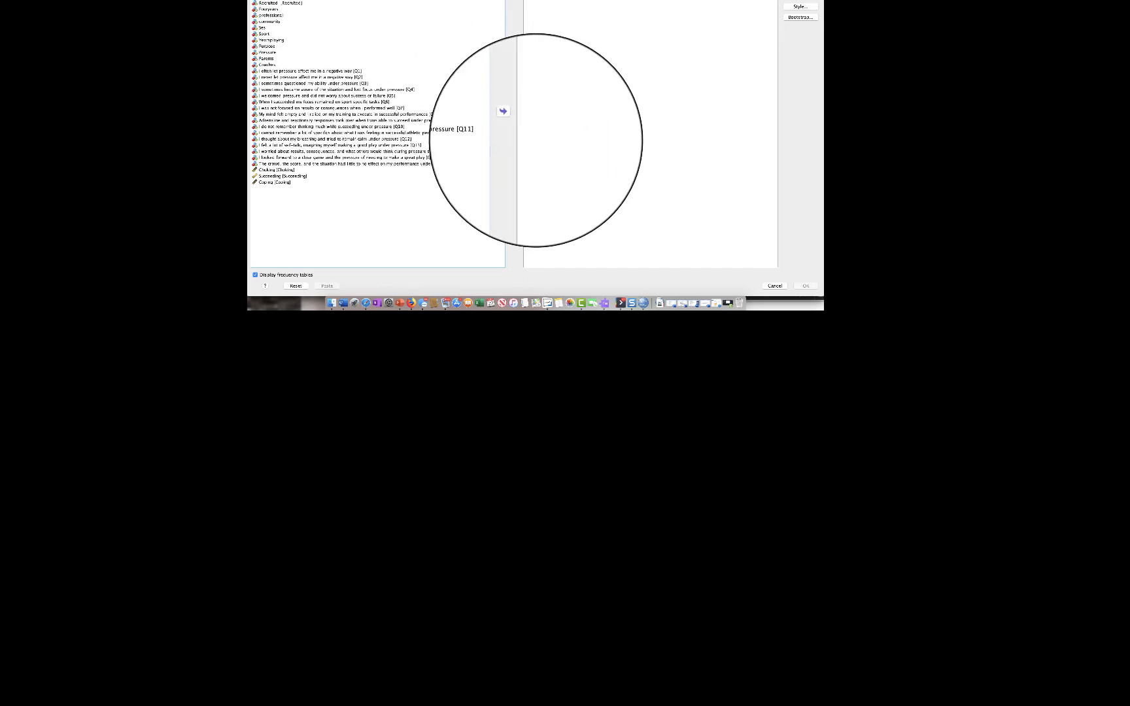
left_click(513, 120)
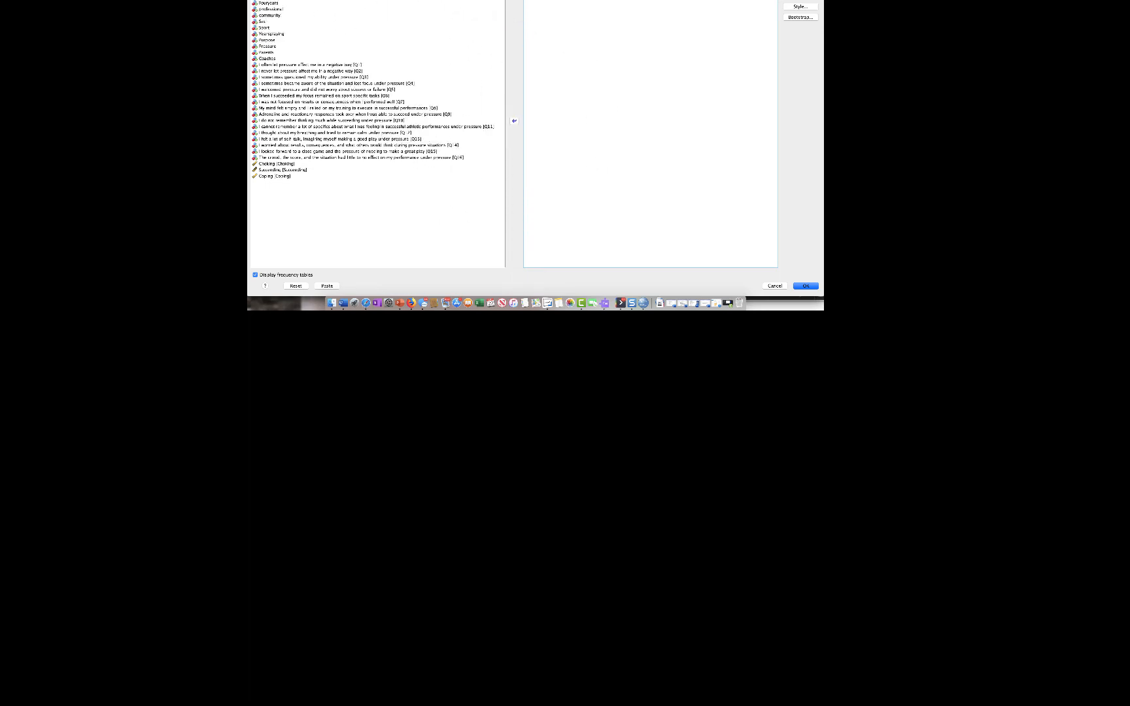
left_click(271, 2)
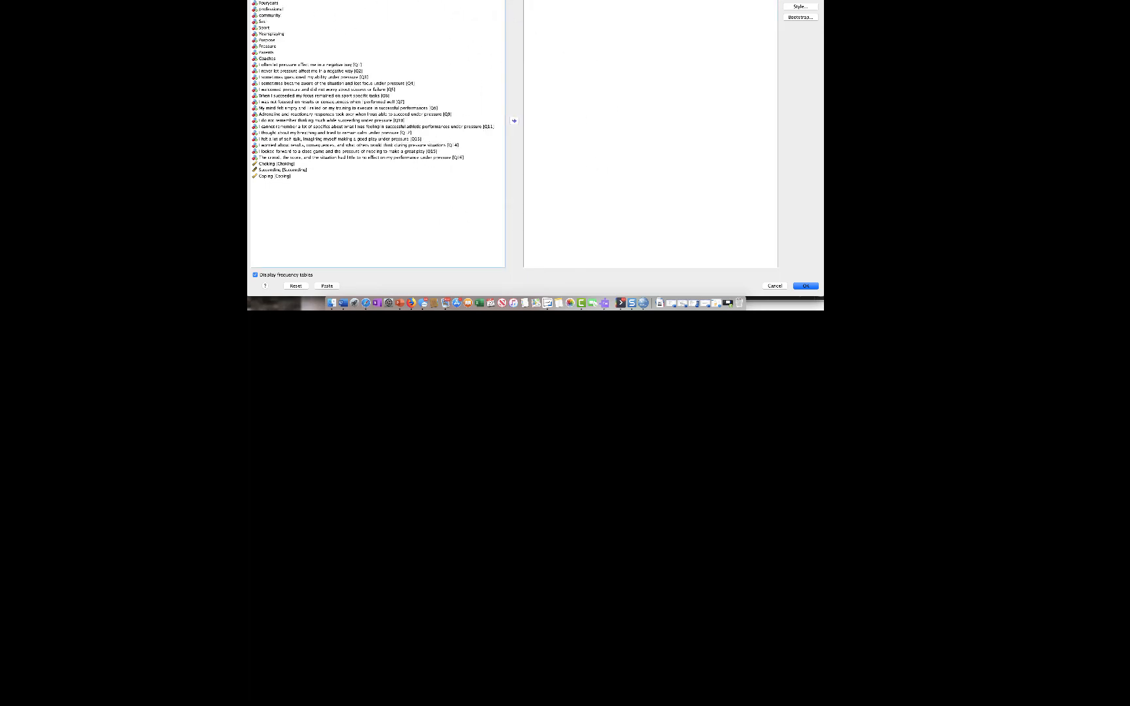
double_click(268, 2)
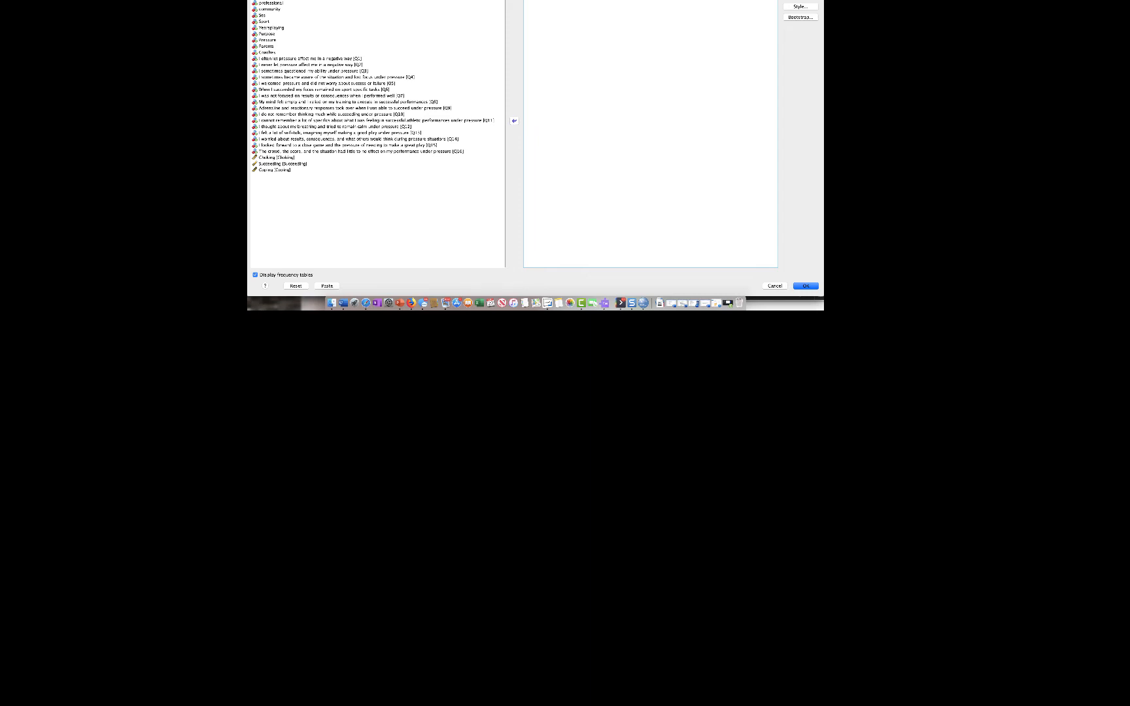
- Add Scholarship, Recruited and Fouryears to the Frequencies variables and run the analysis
left_click(269, 1)
double_click(269, 3)
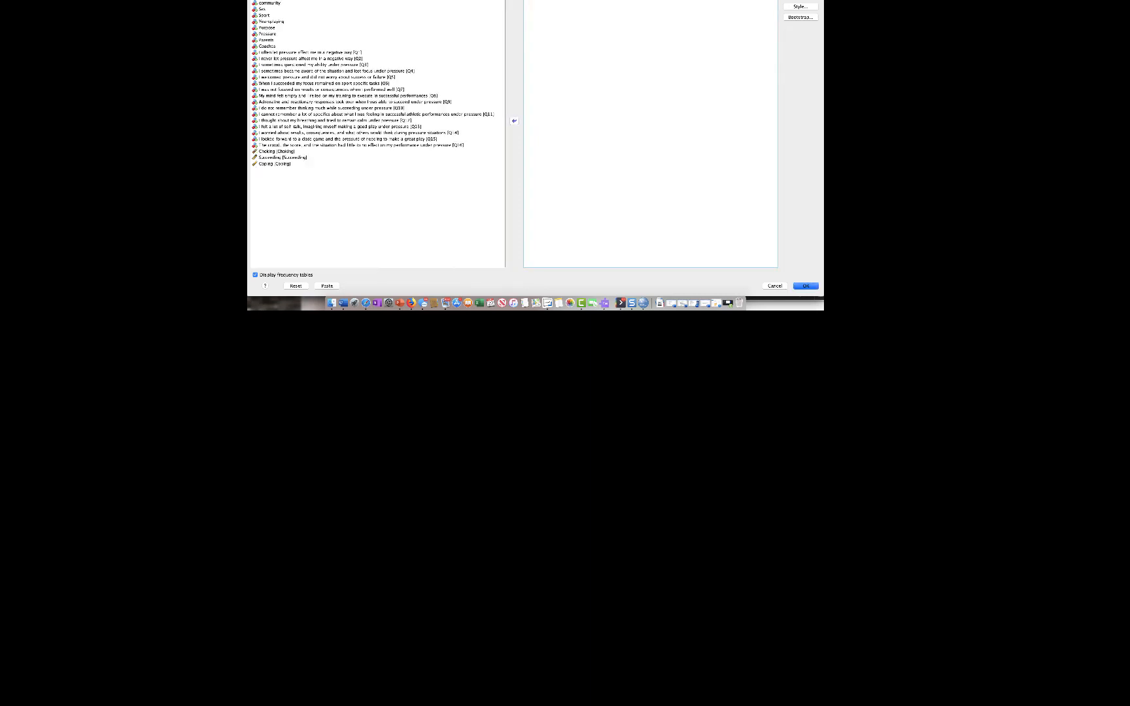
left_click(270, 2)
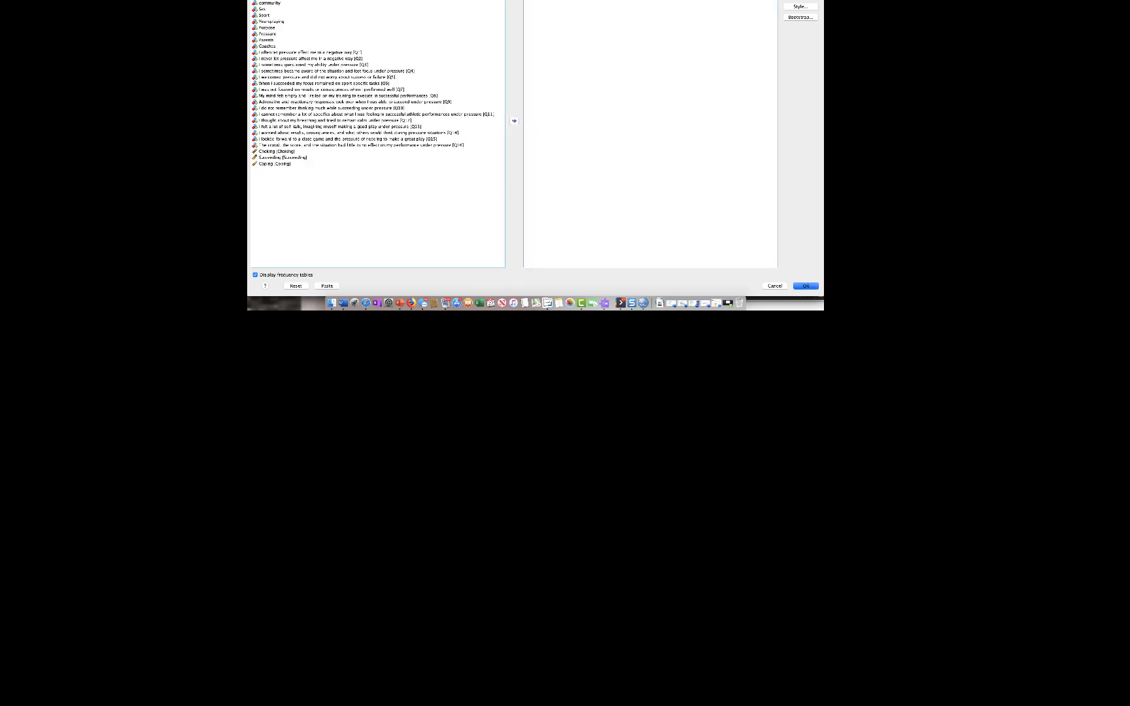
double_click(269, 2)
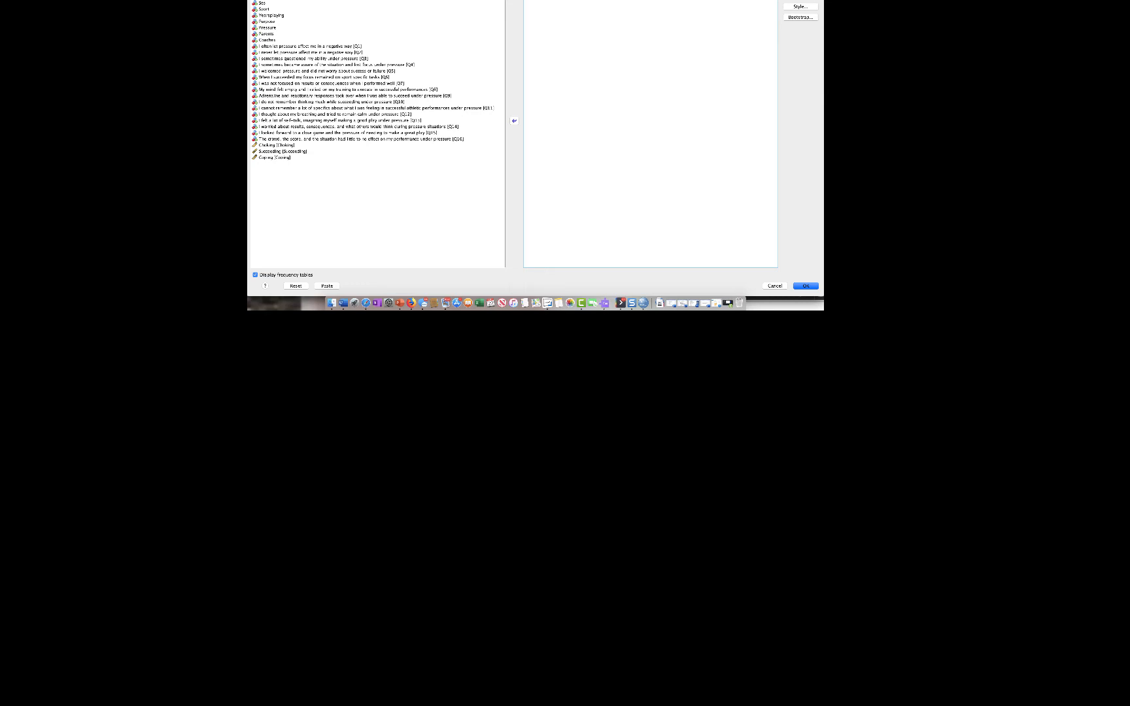
left_click(270, 2)
double_click(270, 2)
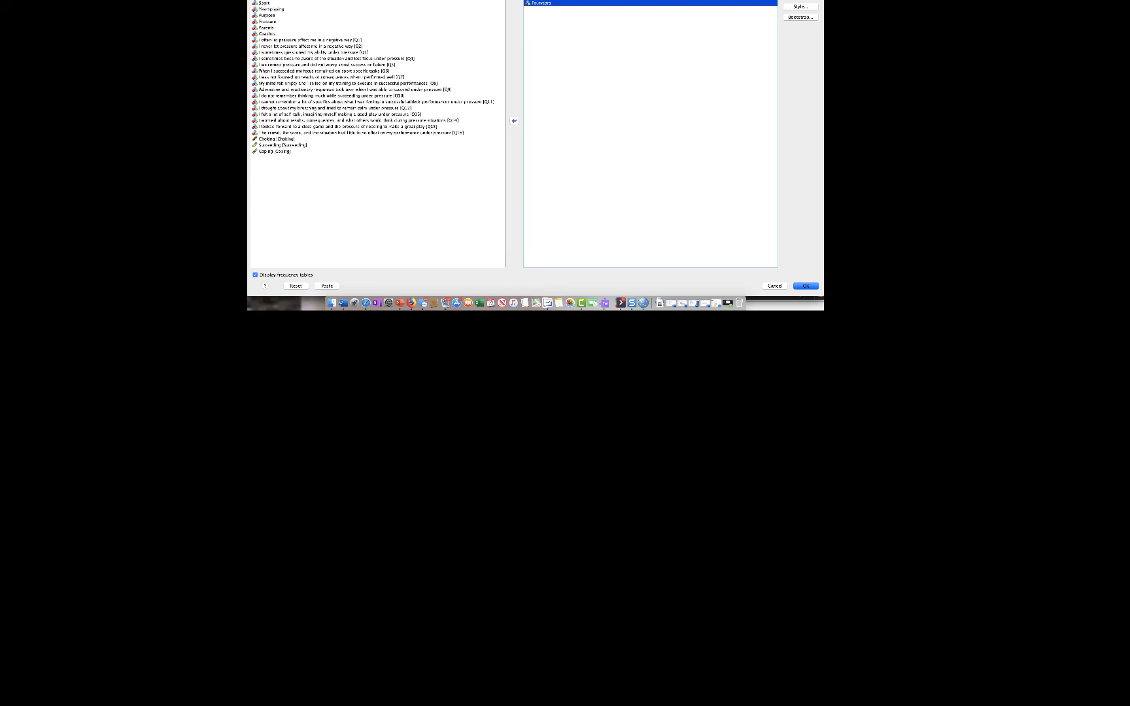
key("Return")
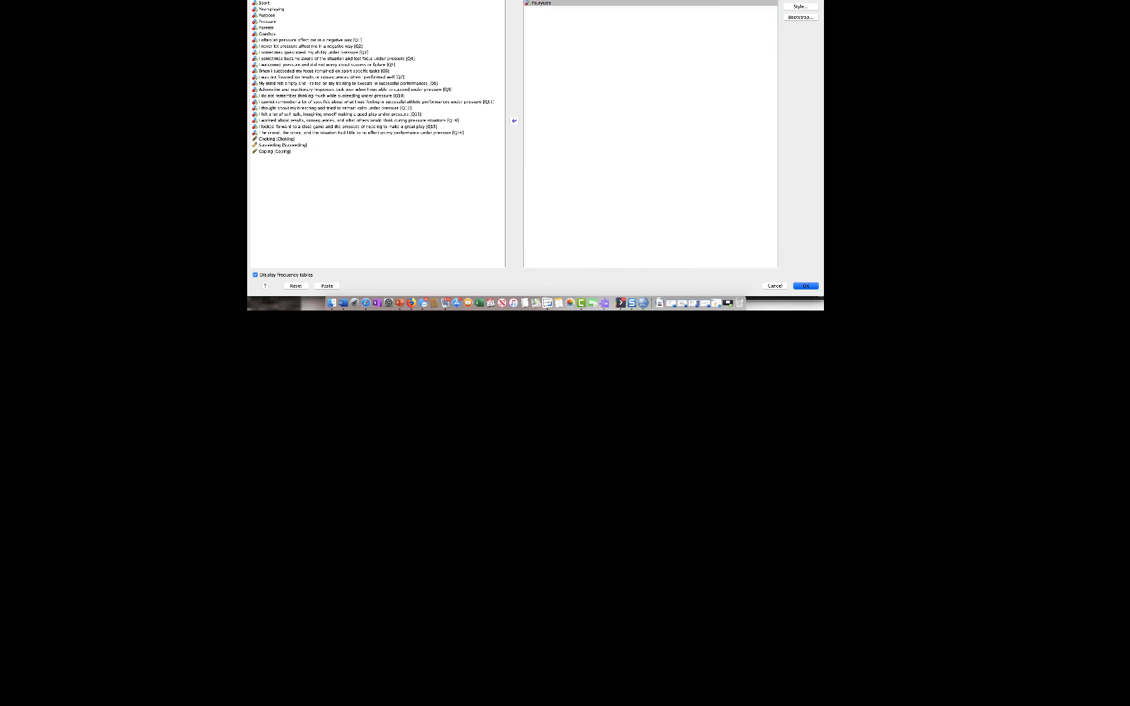
- Cut the Statistics table of valid and missing counts from the Frequencies output
scroll(569, 160, "down", 2)
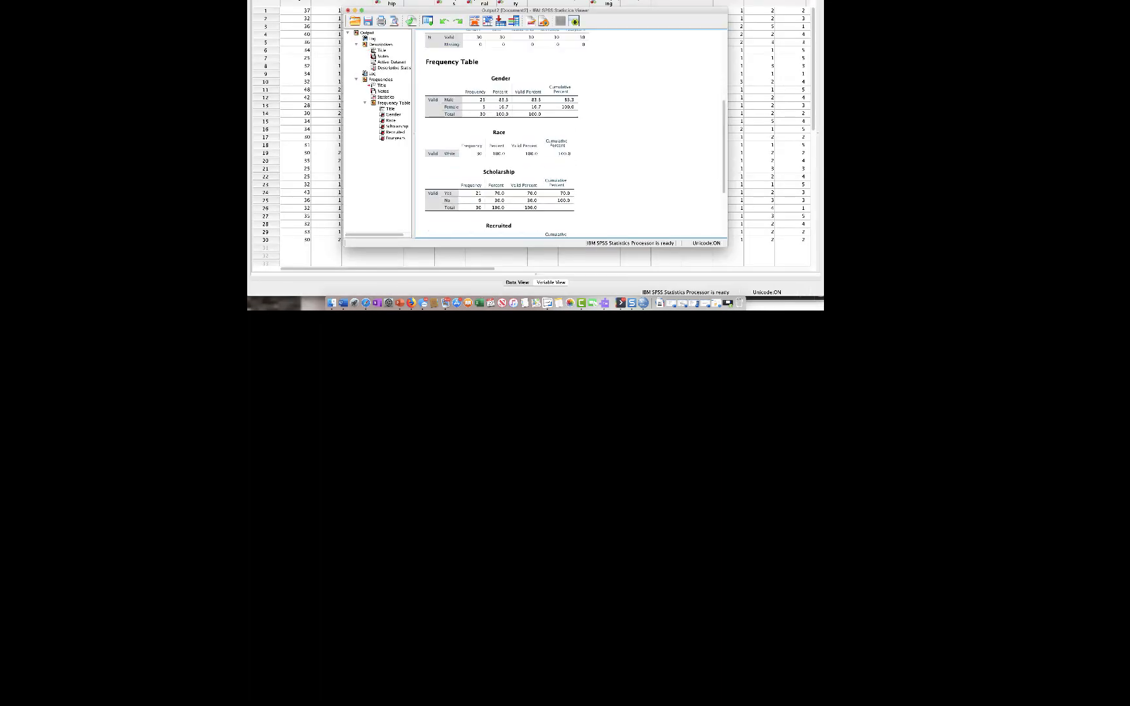
scroll(569, 160, "up", 6)
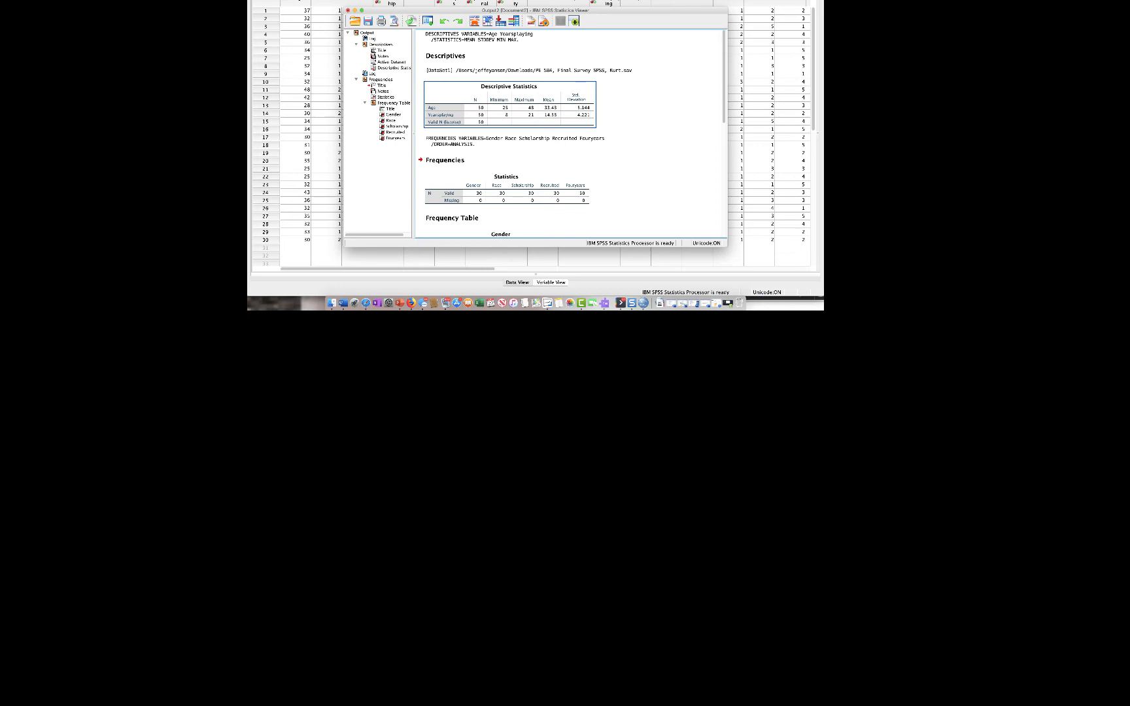
scroll(570, 134, "down", 5)
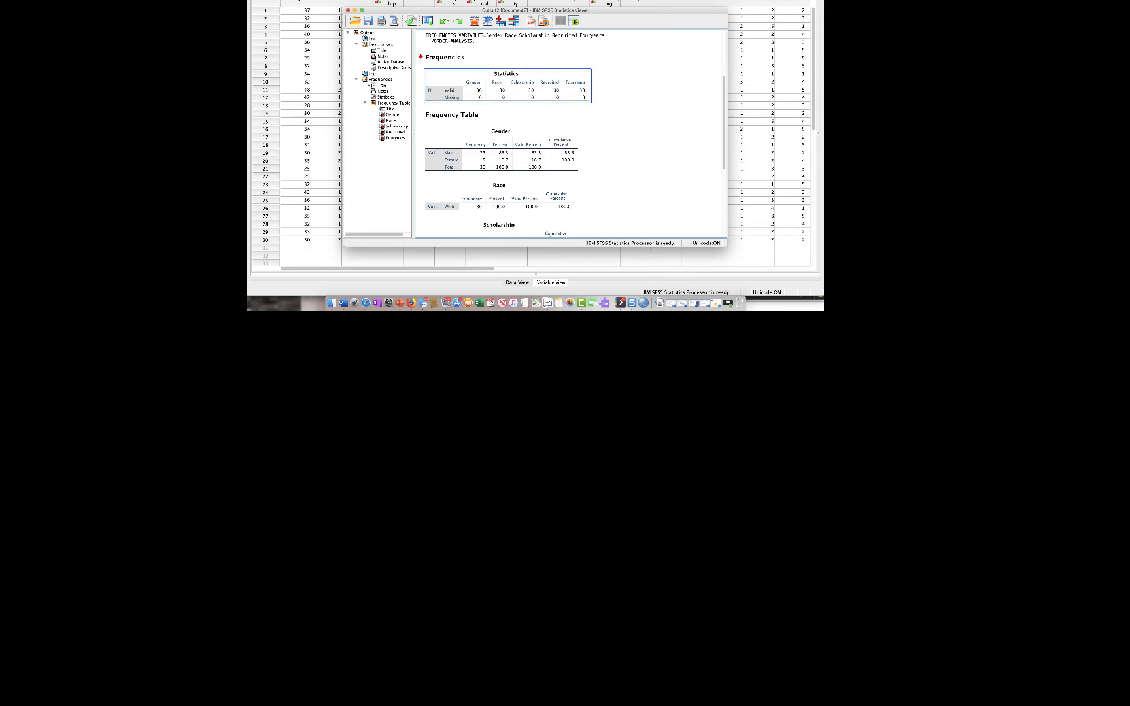
right_click(465, 94)
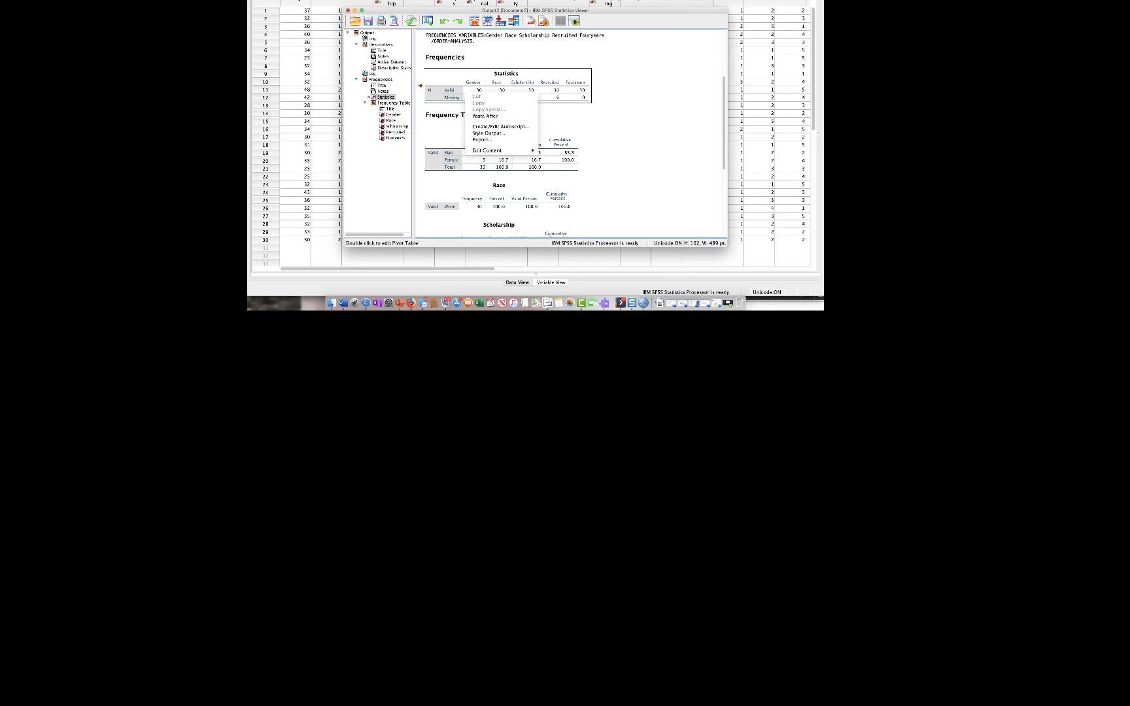
left_click(453, 79)
right_click(453, 79)
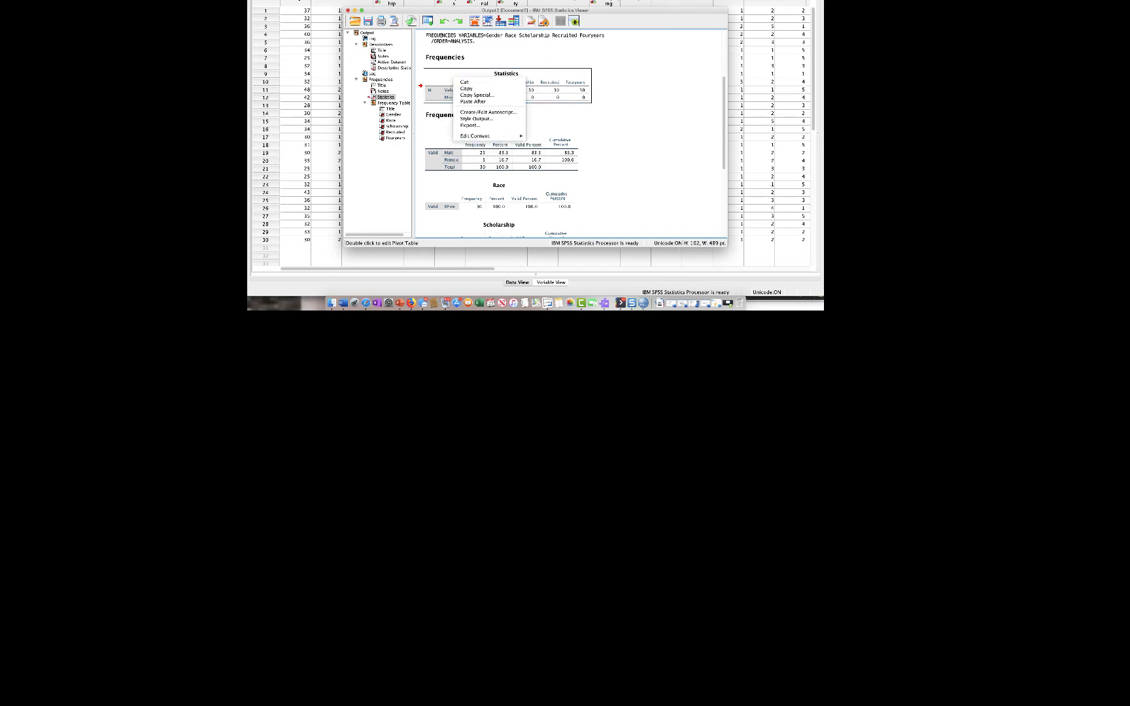
left_click(464, 82)
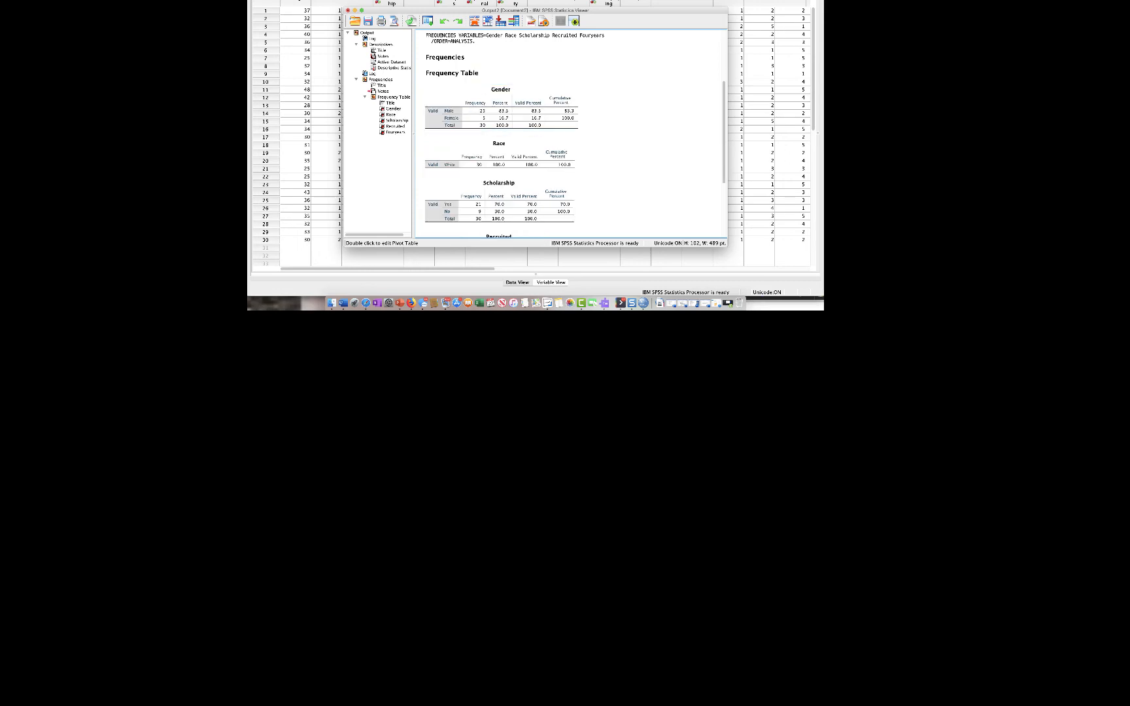
- Examine the frequencies and percentages in the Gender, Race, Scholarship, Recruited and Fouryears frequency tables
scroll(501, 104, "down", 4)
scroll(501, 104, "up", 3)
left_click(501, 101)
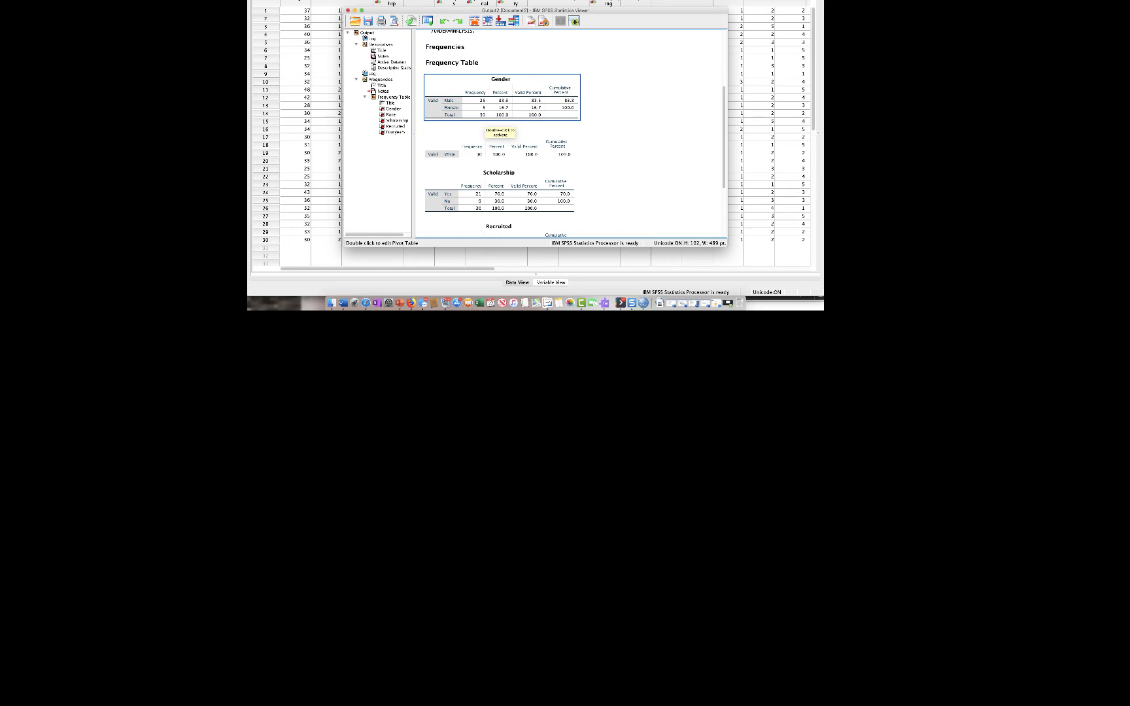
scroll(500, 131, "down", 5)
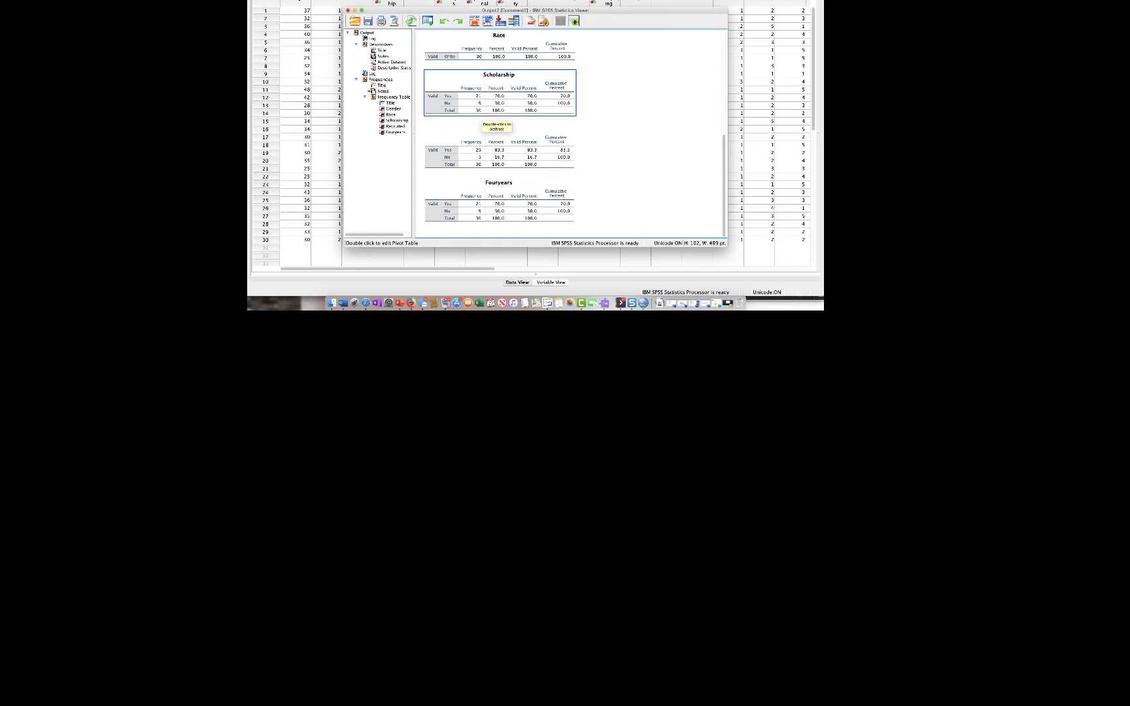
scroll(497, 105, "up", 2)
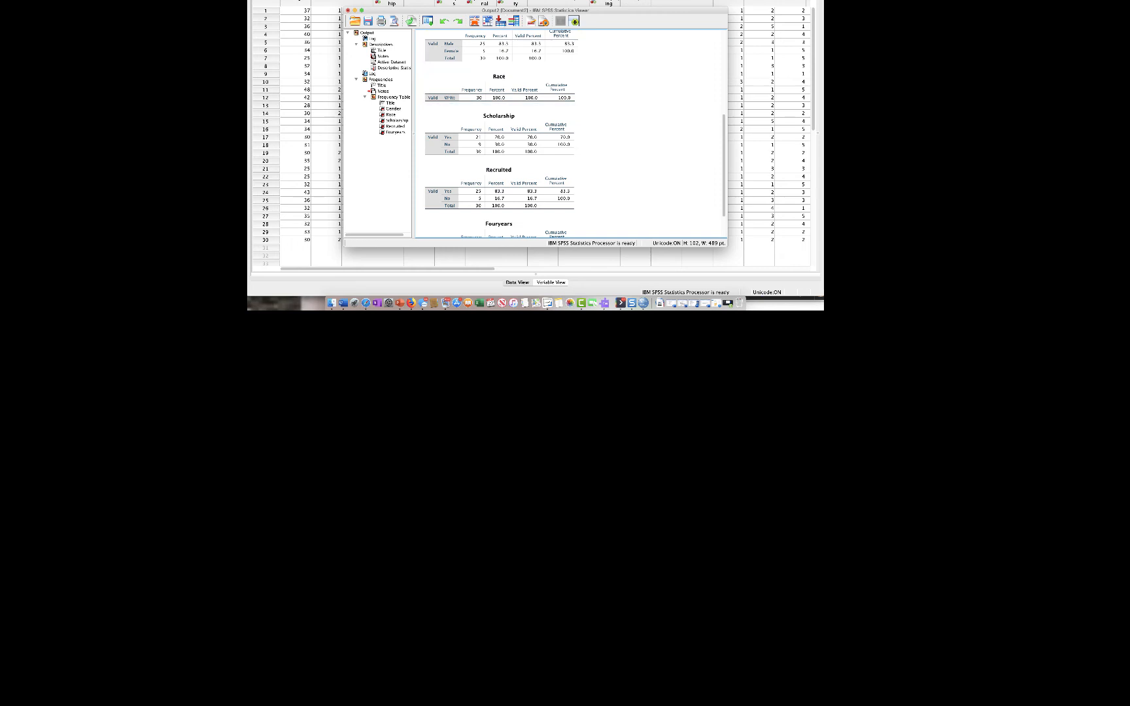
scroll(499, 157, "down", 2)
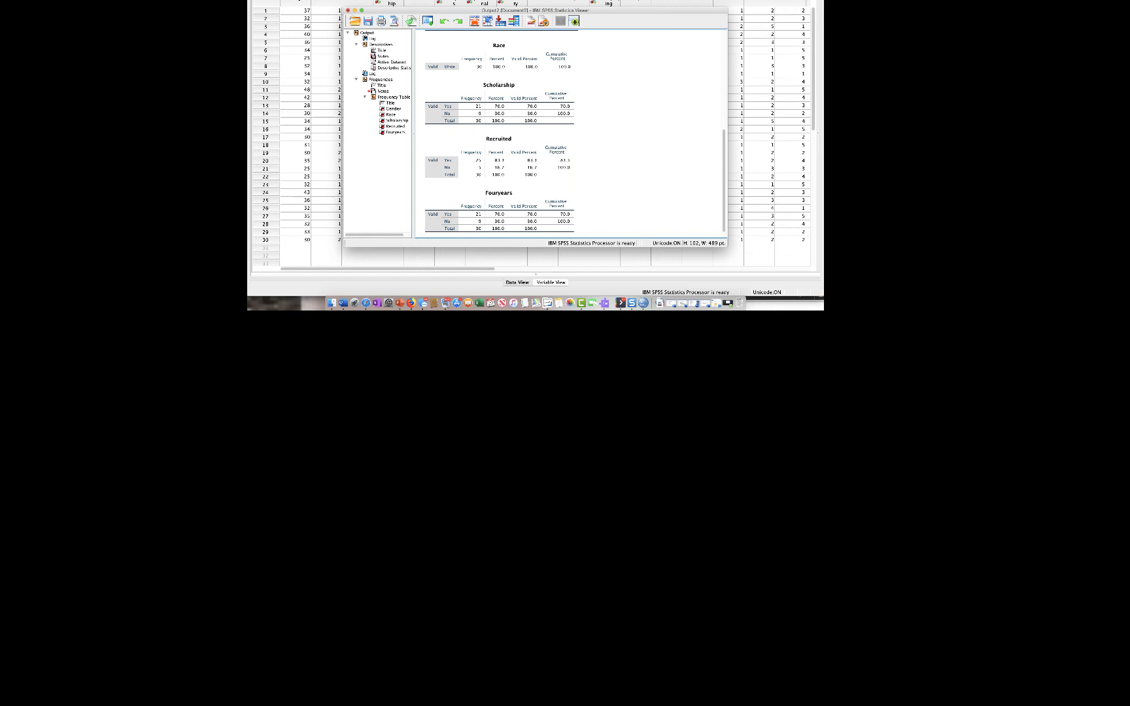
scroll(569, 133, "up", 4)
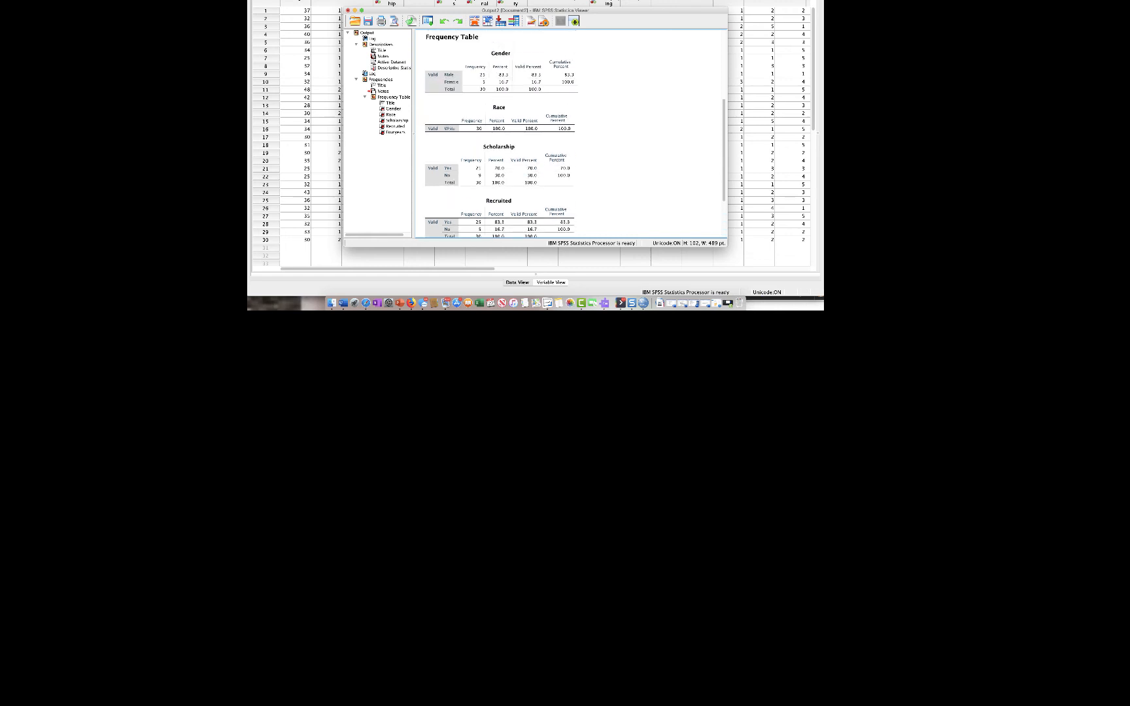
scroll(569, 133, "down", 5)
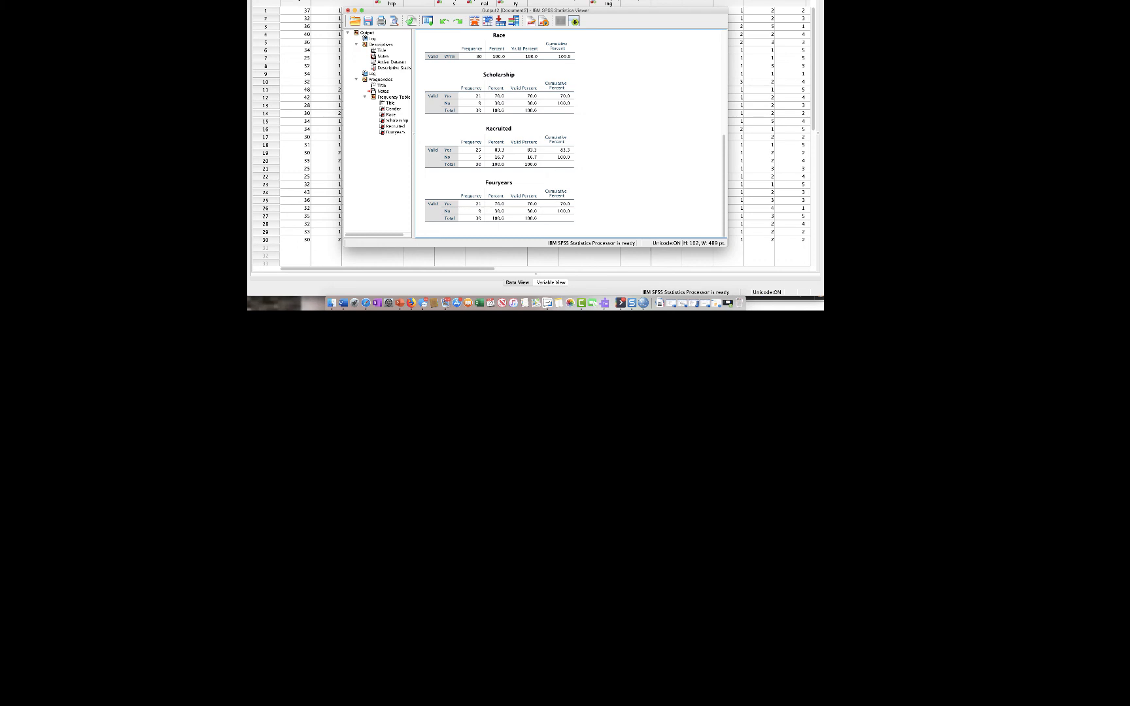
left_click(500, 47)
left_click(500, 147)
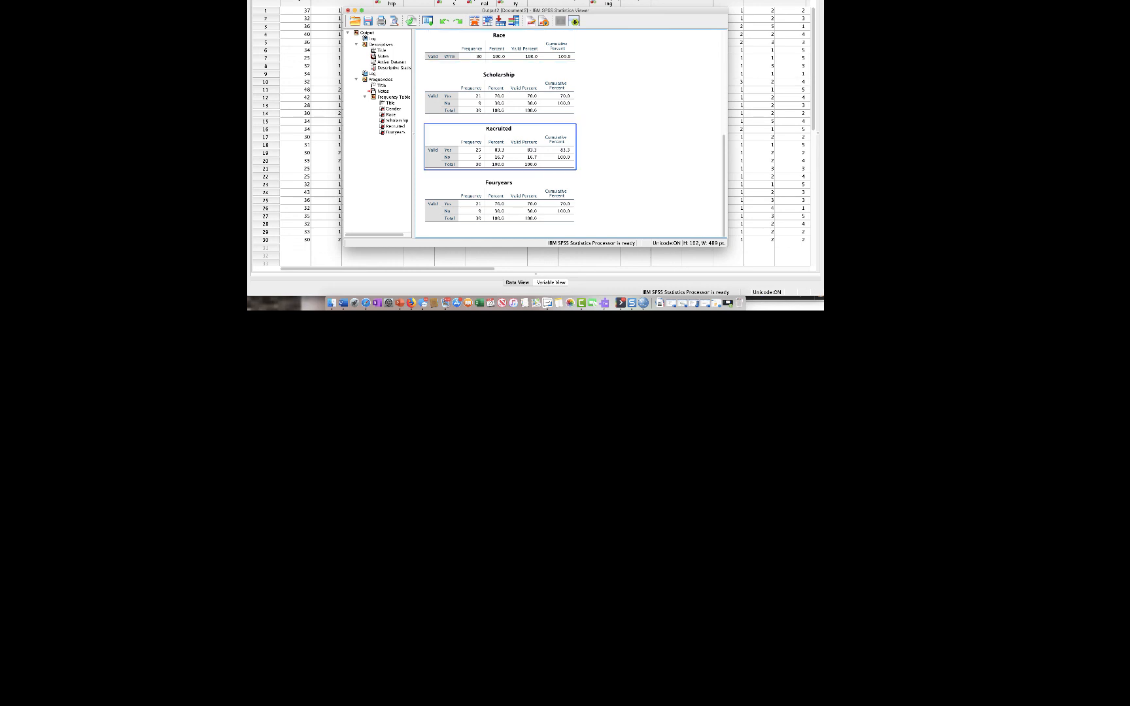
left_click(500, 94)
left_click(500, 147)
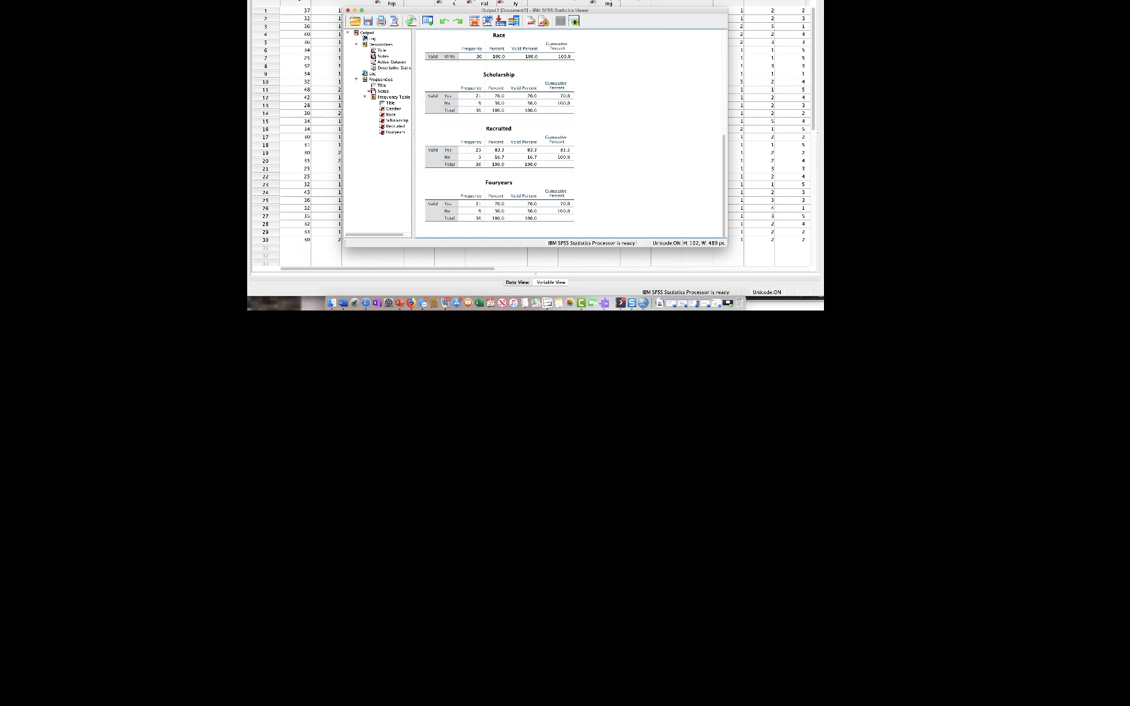